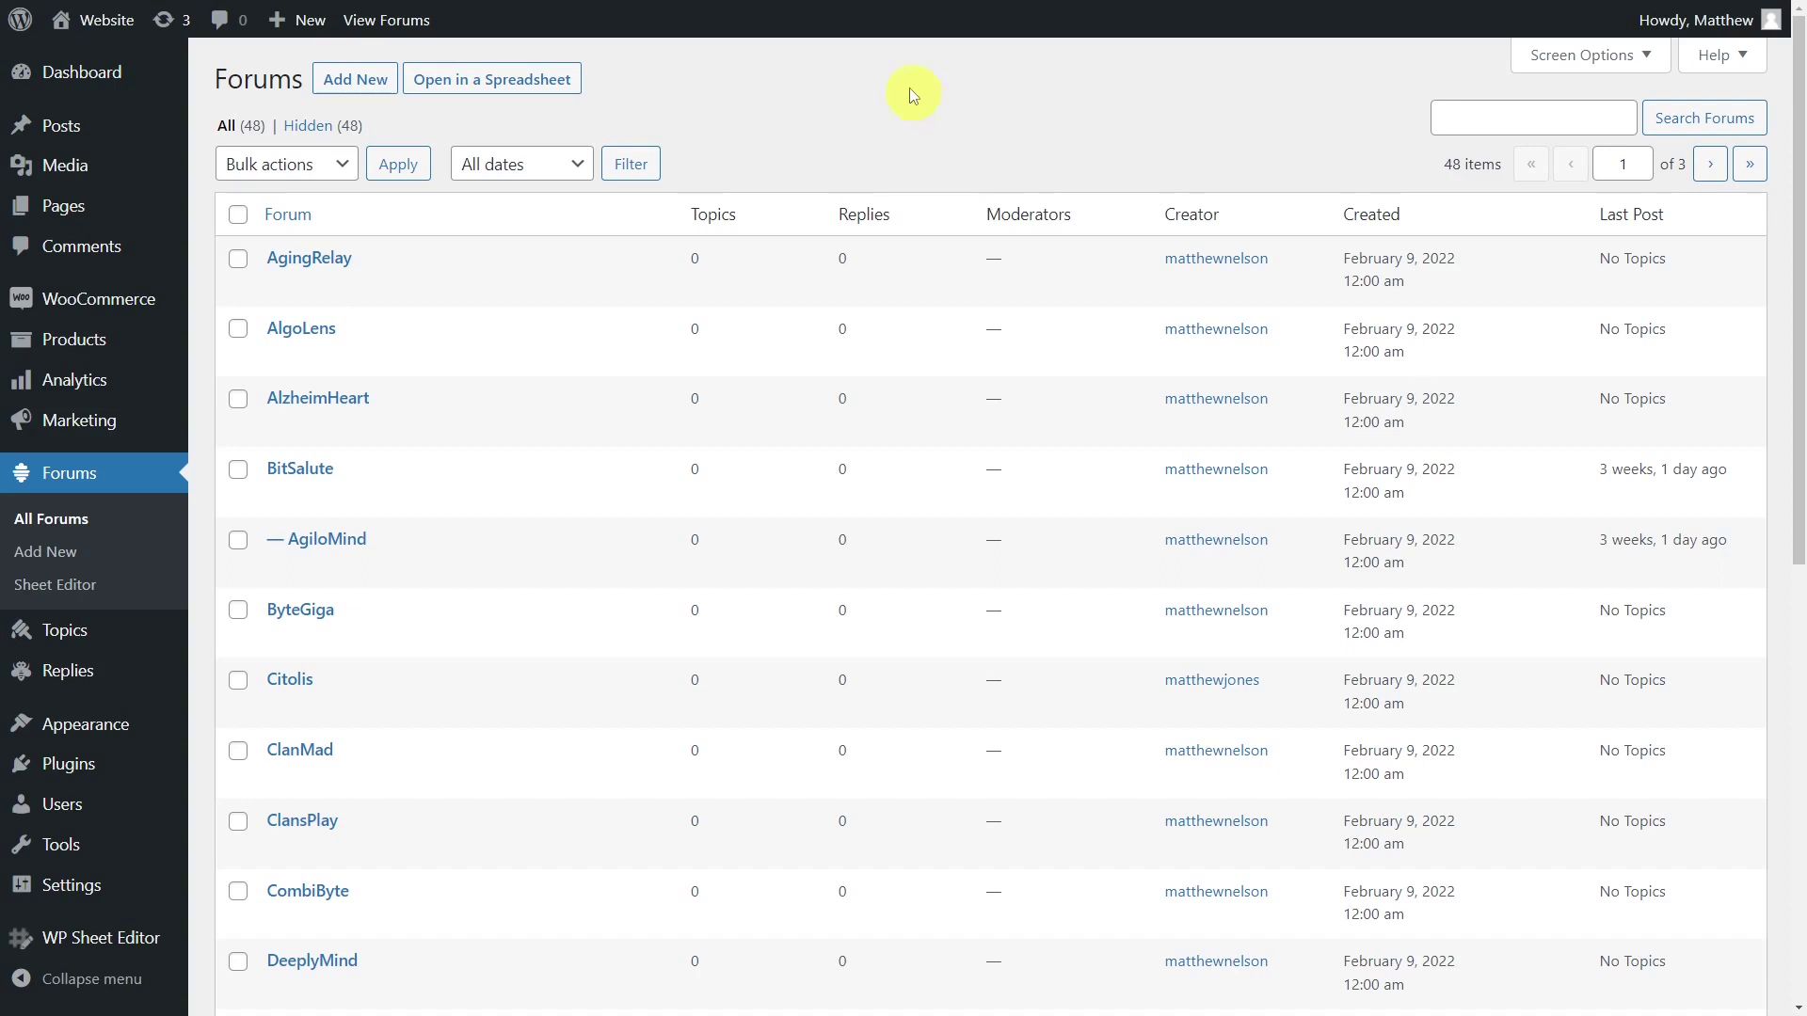
Go to WP Sheet Editor's Setup spreadsheet page from the admin sidebar
mouse_move(146, 936)
left_click(281, 891)
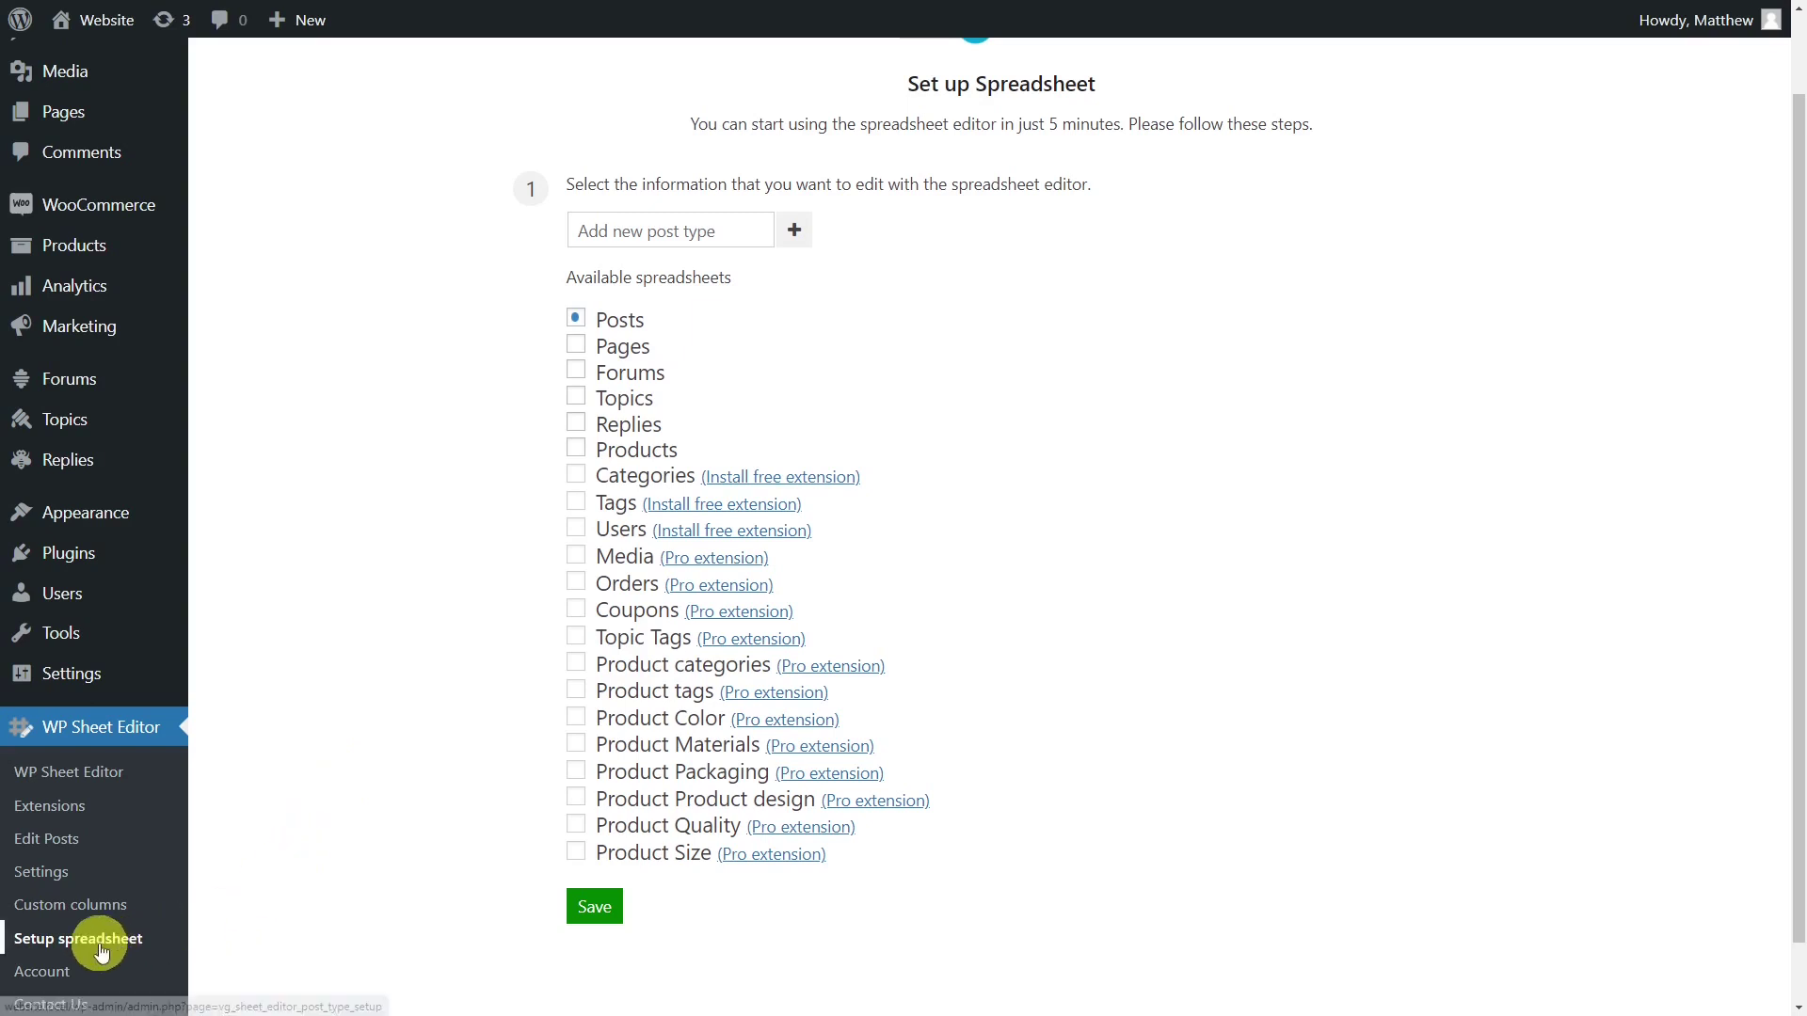
Switch the enabled spreadsheet from Posts to Forums and save the choice
left_click(576, 372)
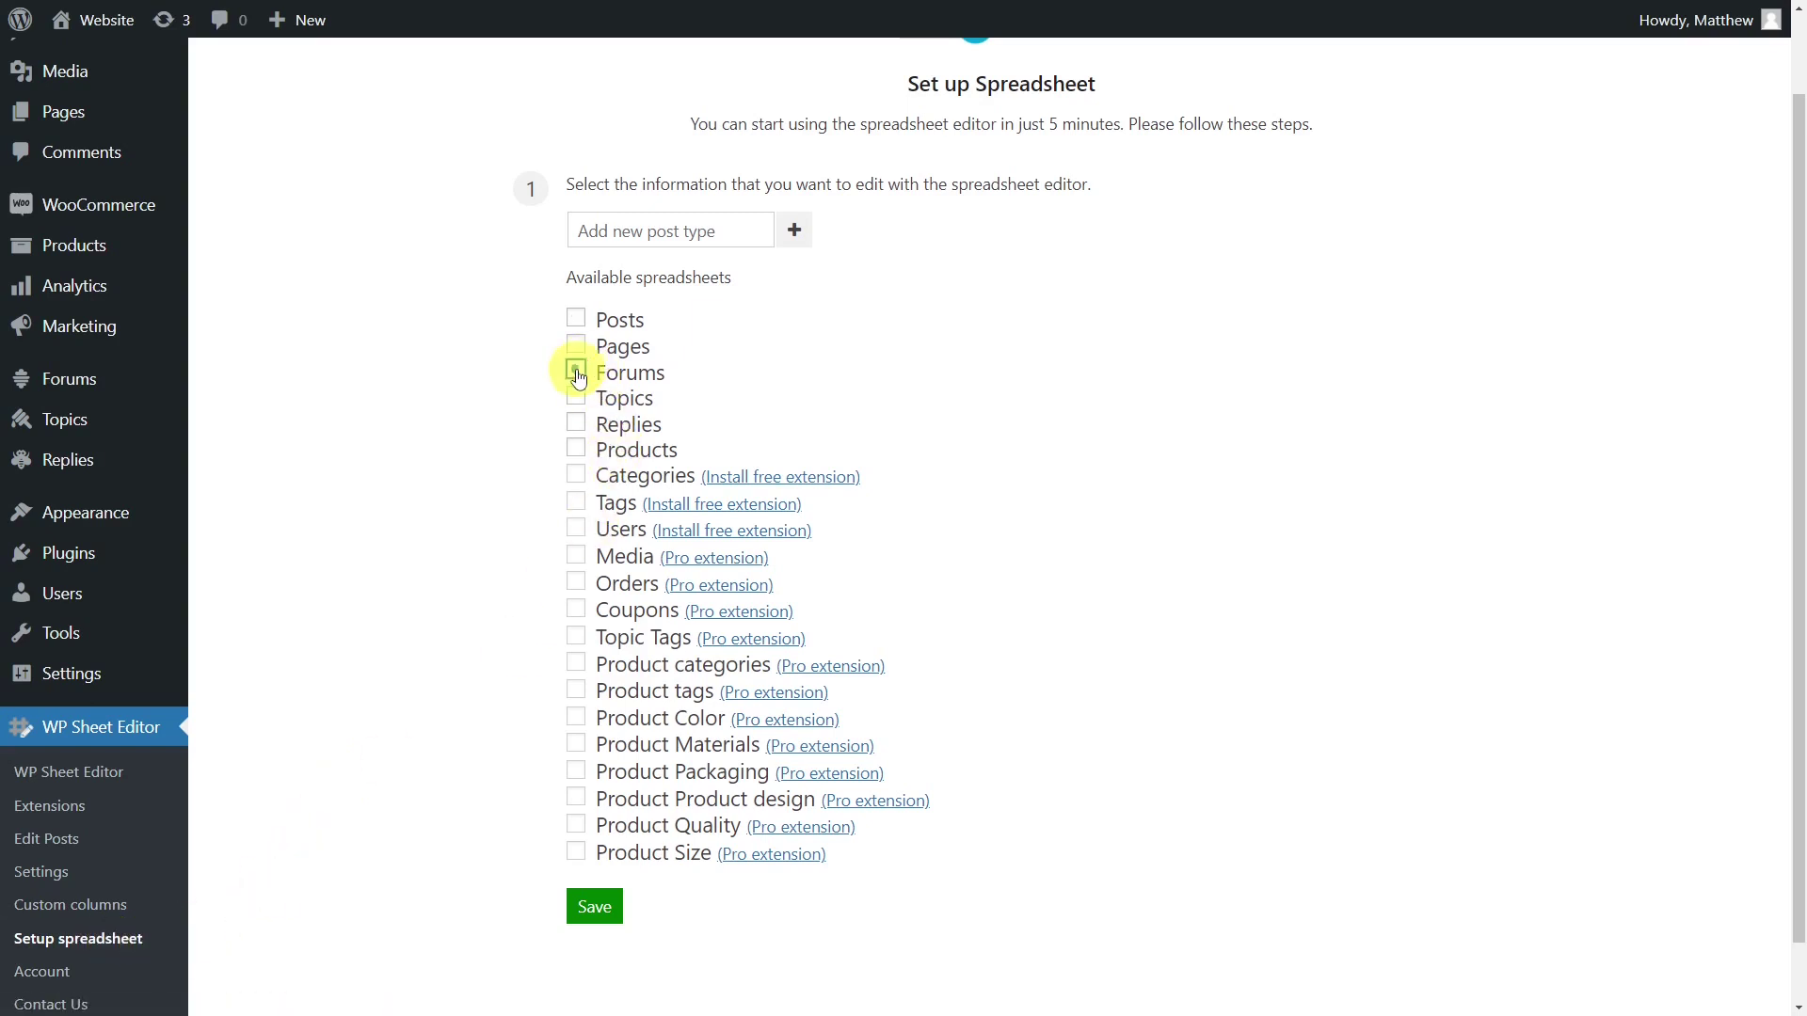
left_click(596, 912)
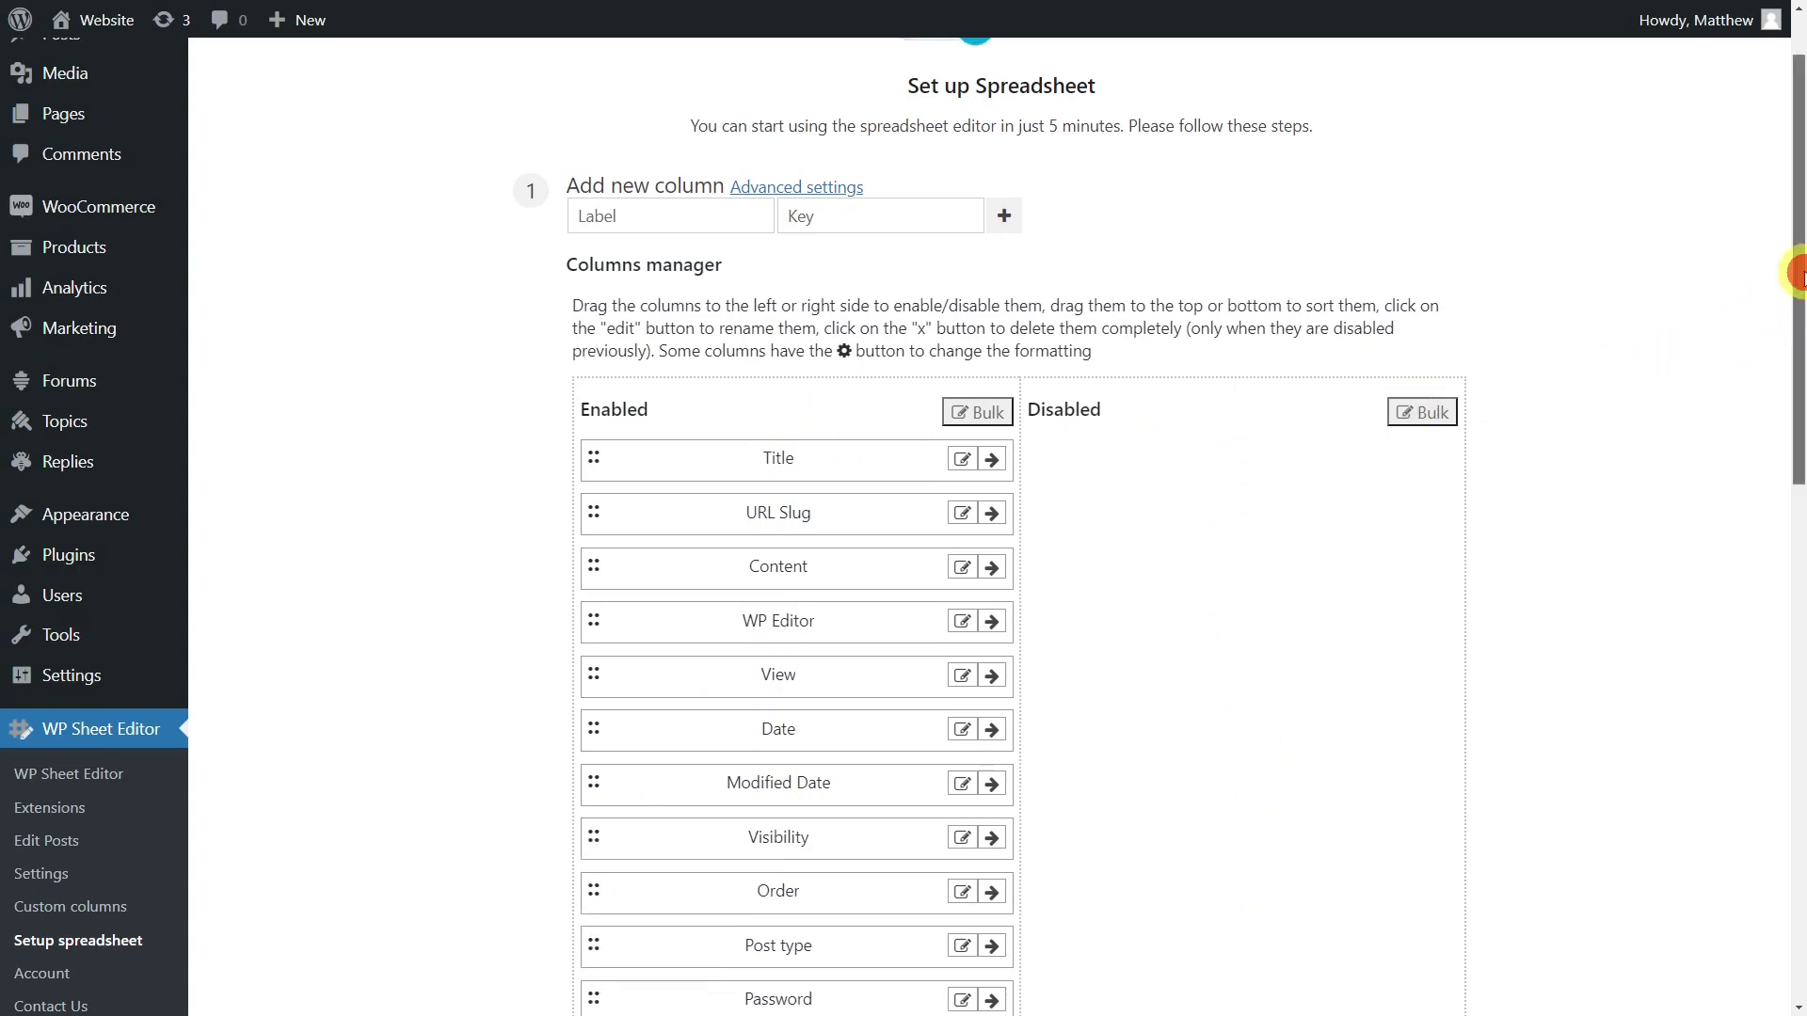
Save the default Columns manager settings to load the 48-row forum spreadsheet
left_click_drag(1798, 282, 1798, 775)
left_click(607, 854)
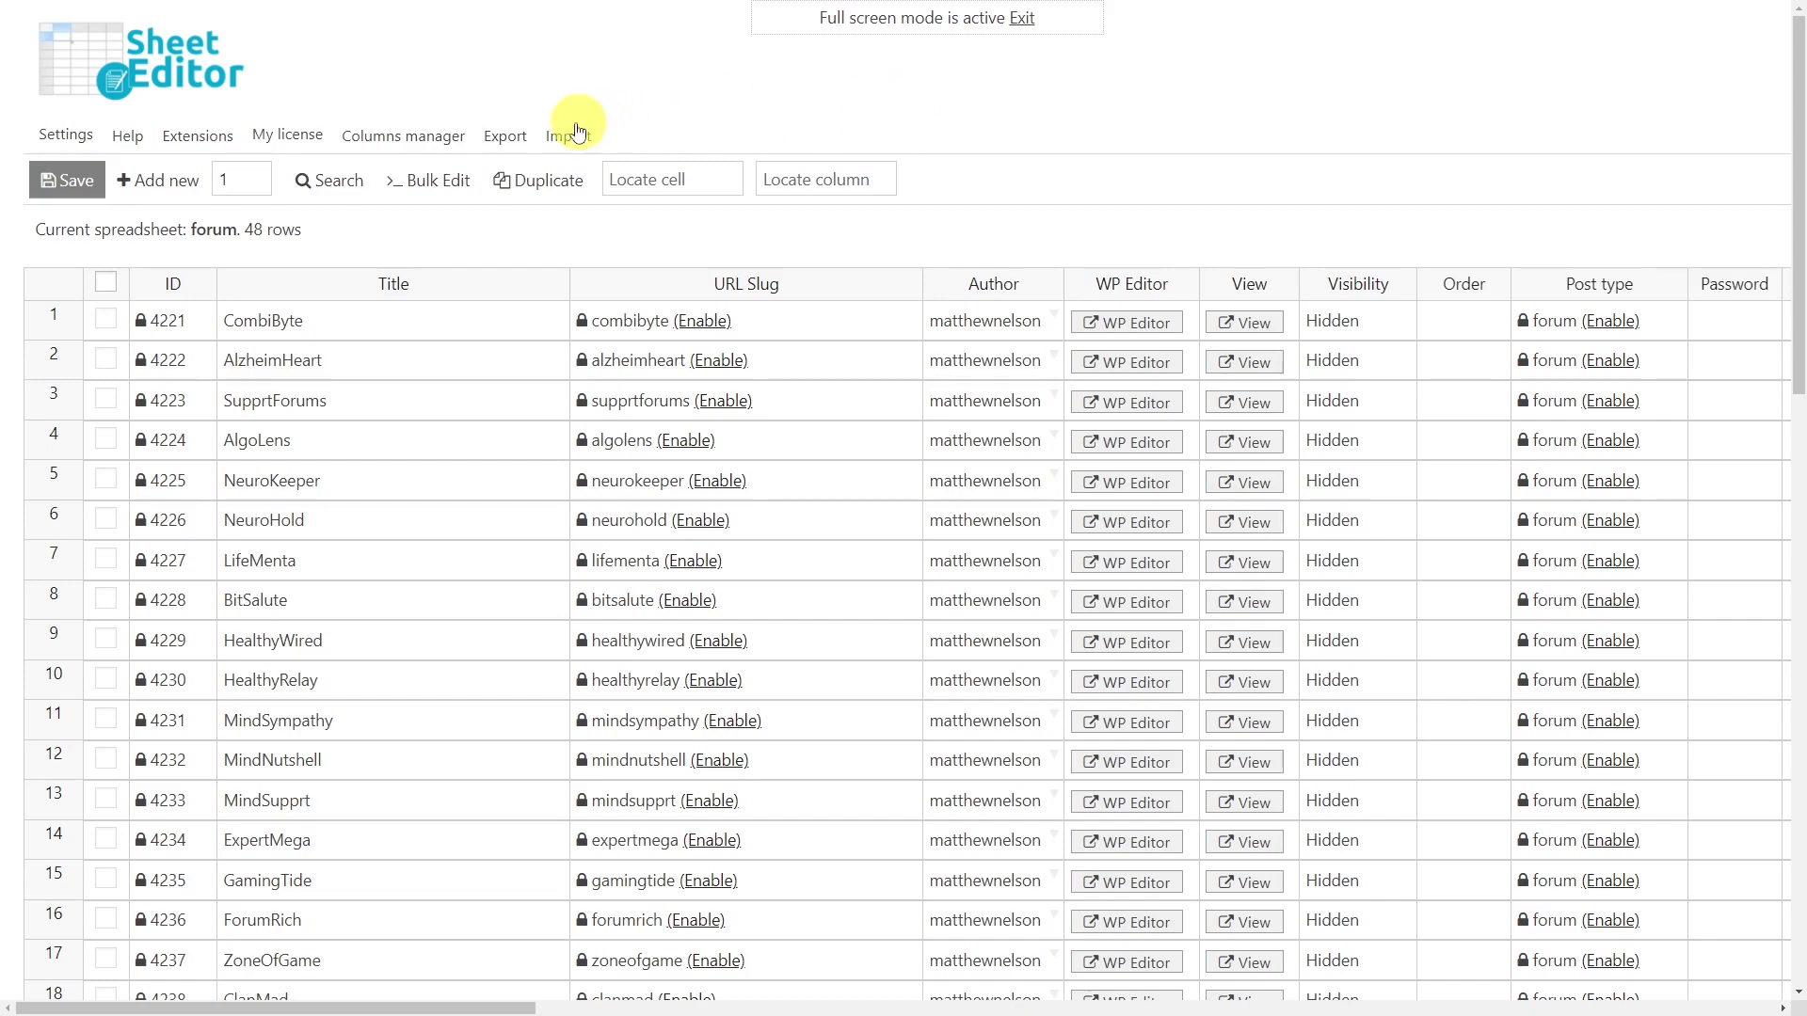
Export all 48 forums with their active columns as a CSV for Google Sheets
left_click(513, 139)
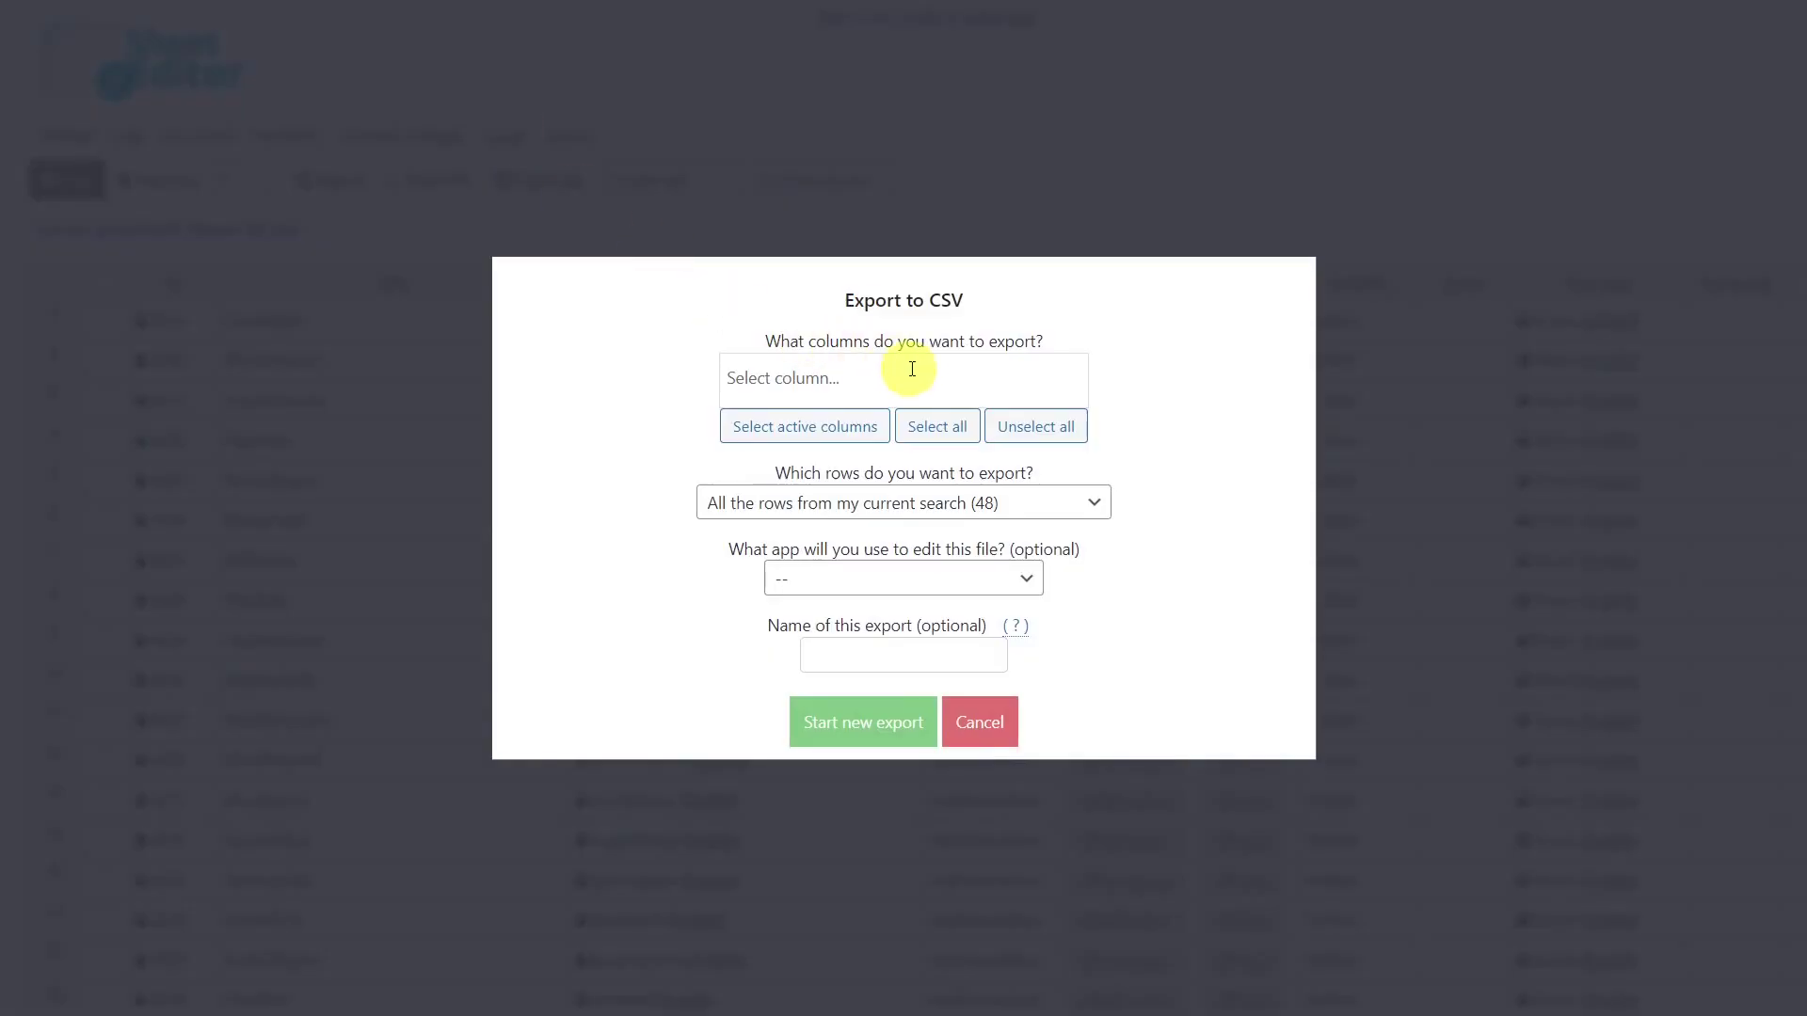
left_click(798, 426)
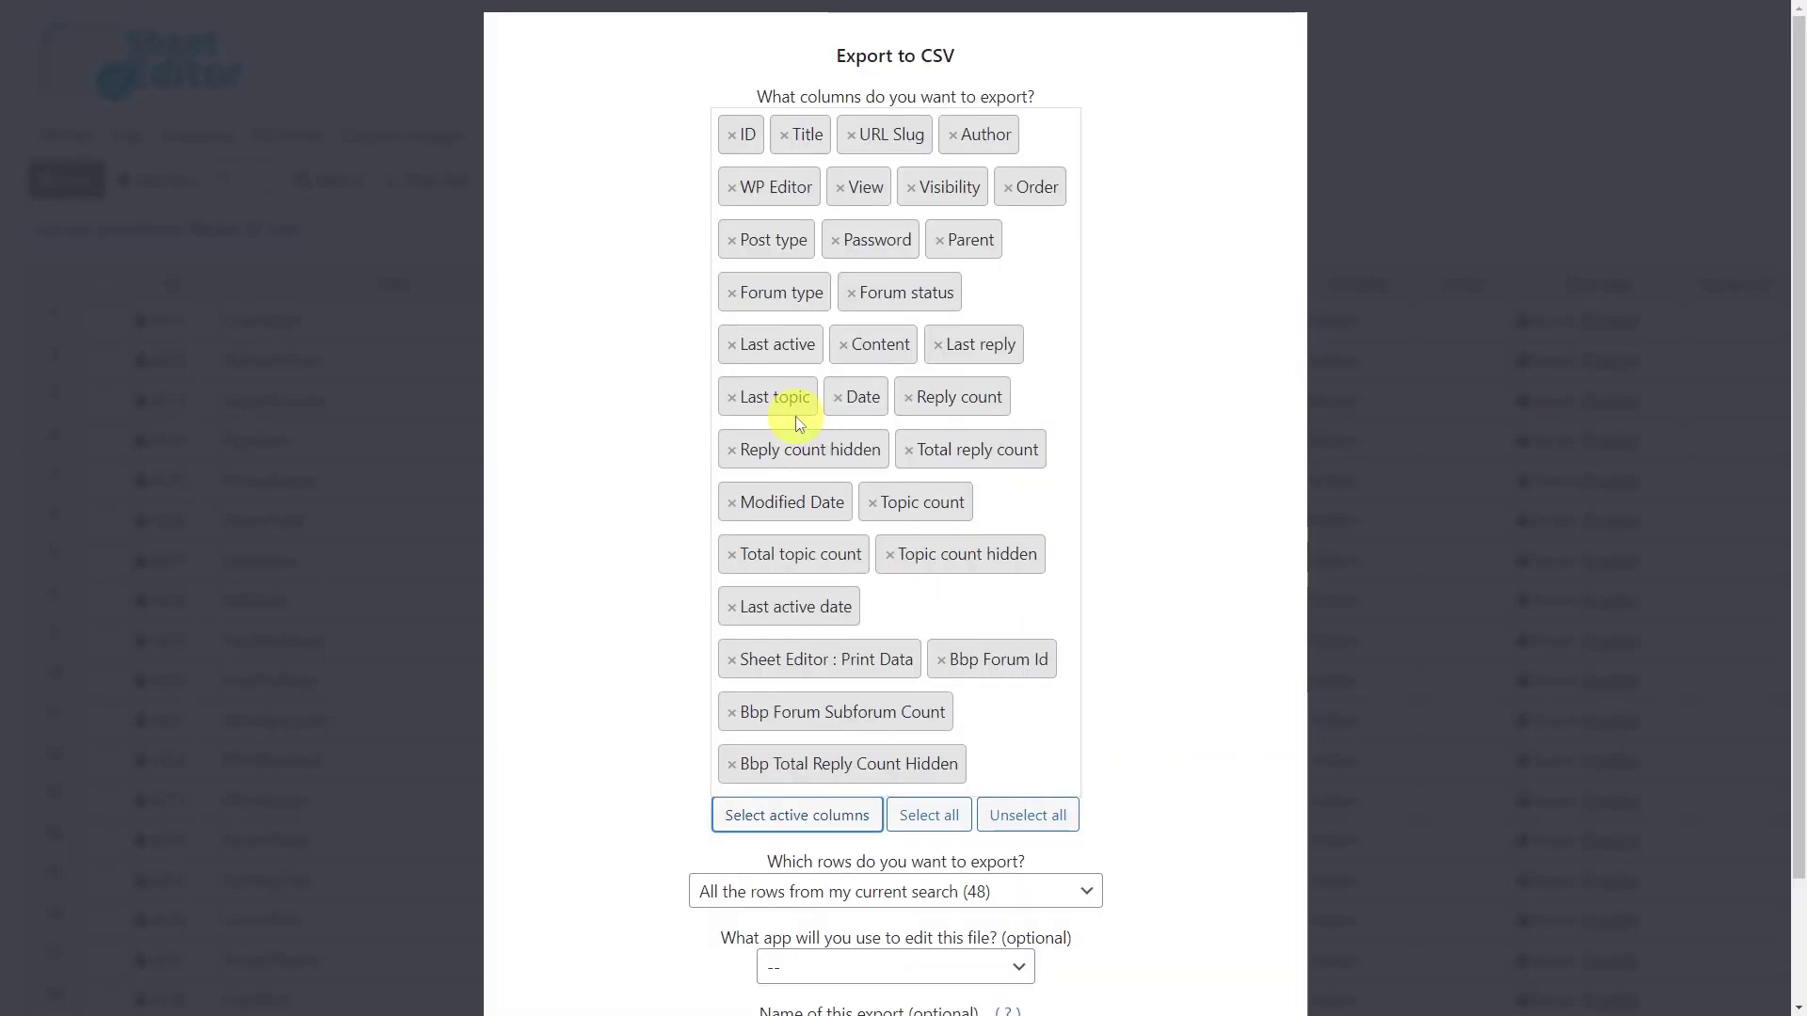
scroll(795, 424, "down", 3)
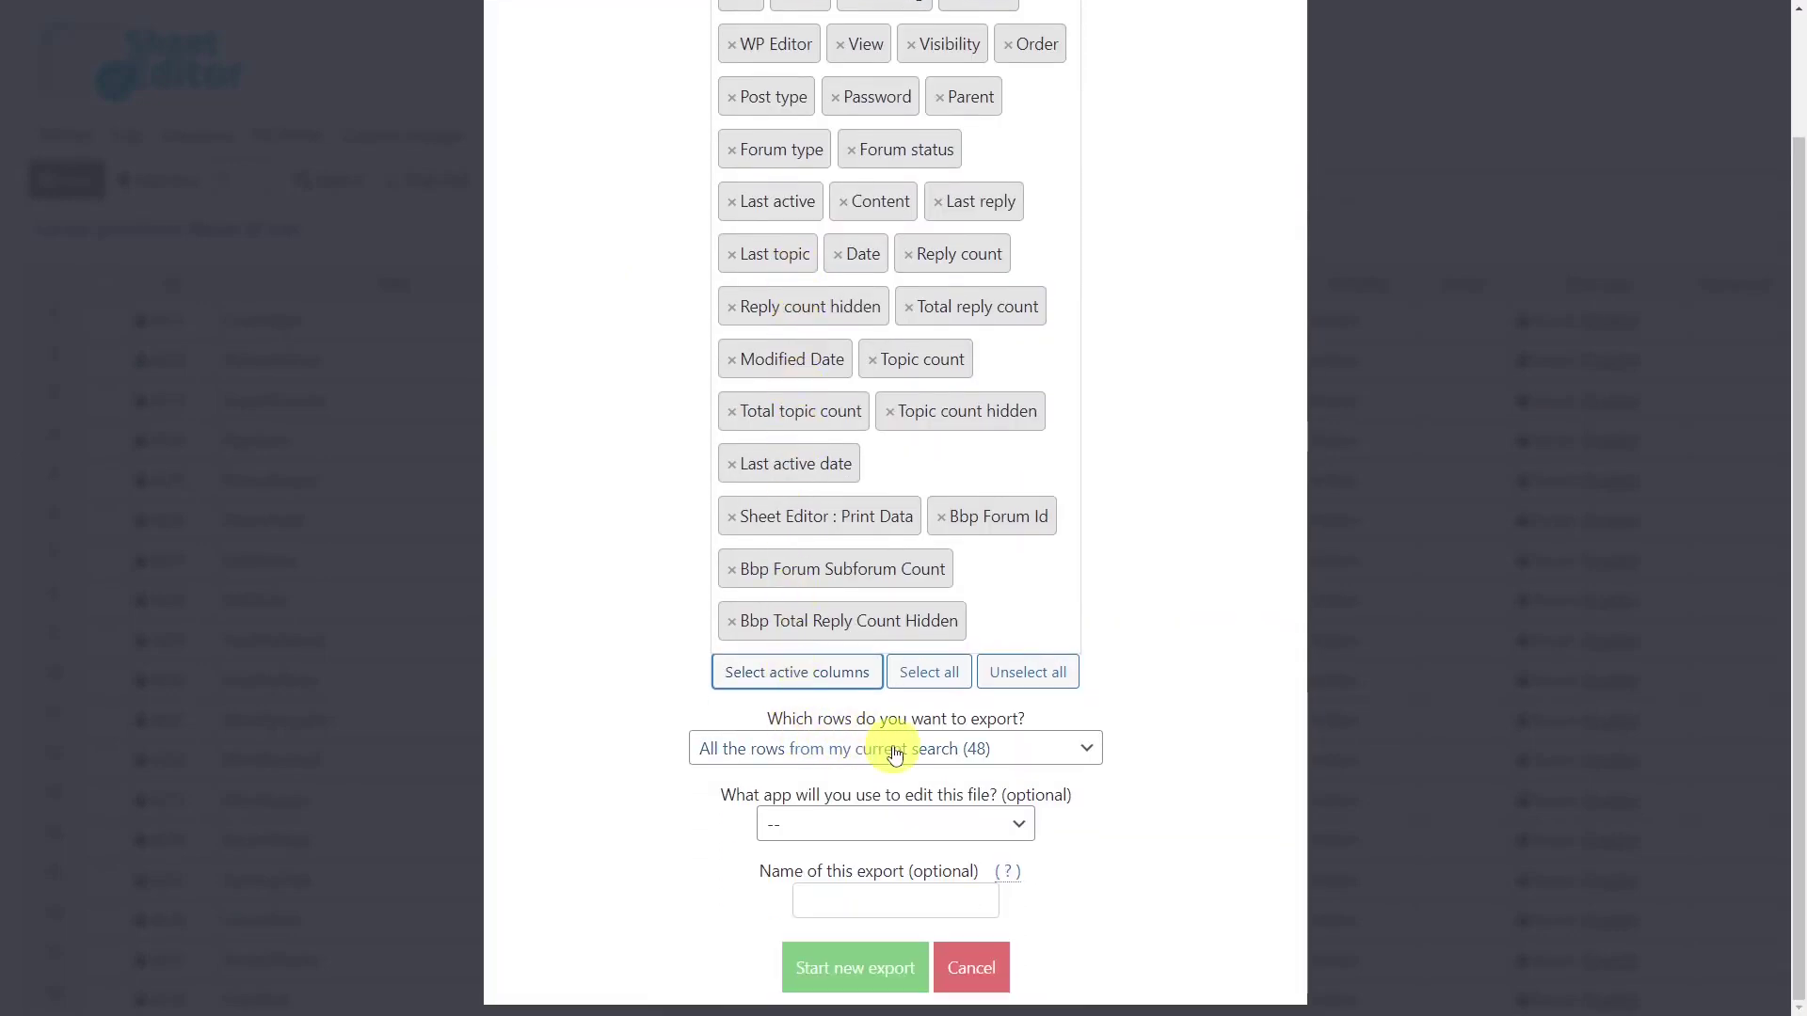
left_click(921, 825)
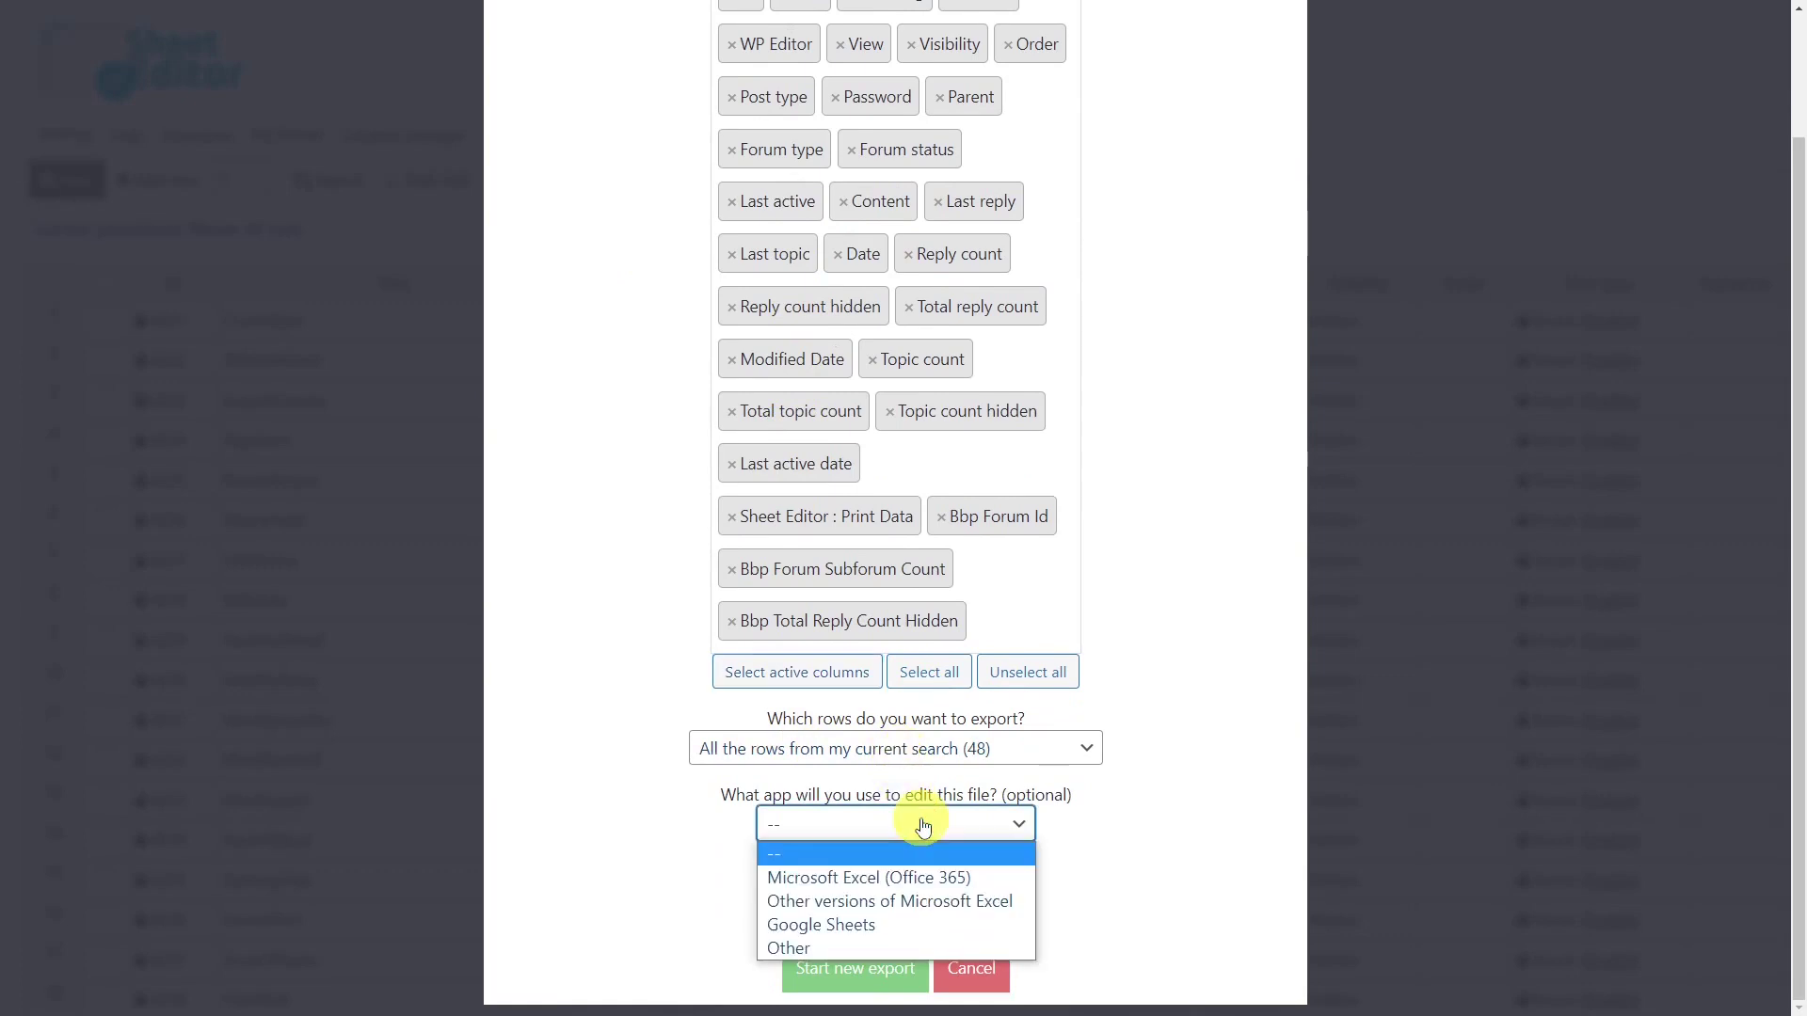
left_click(874, 925)
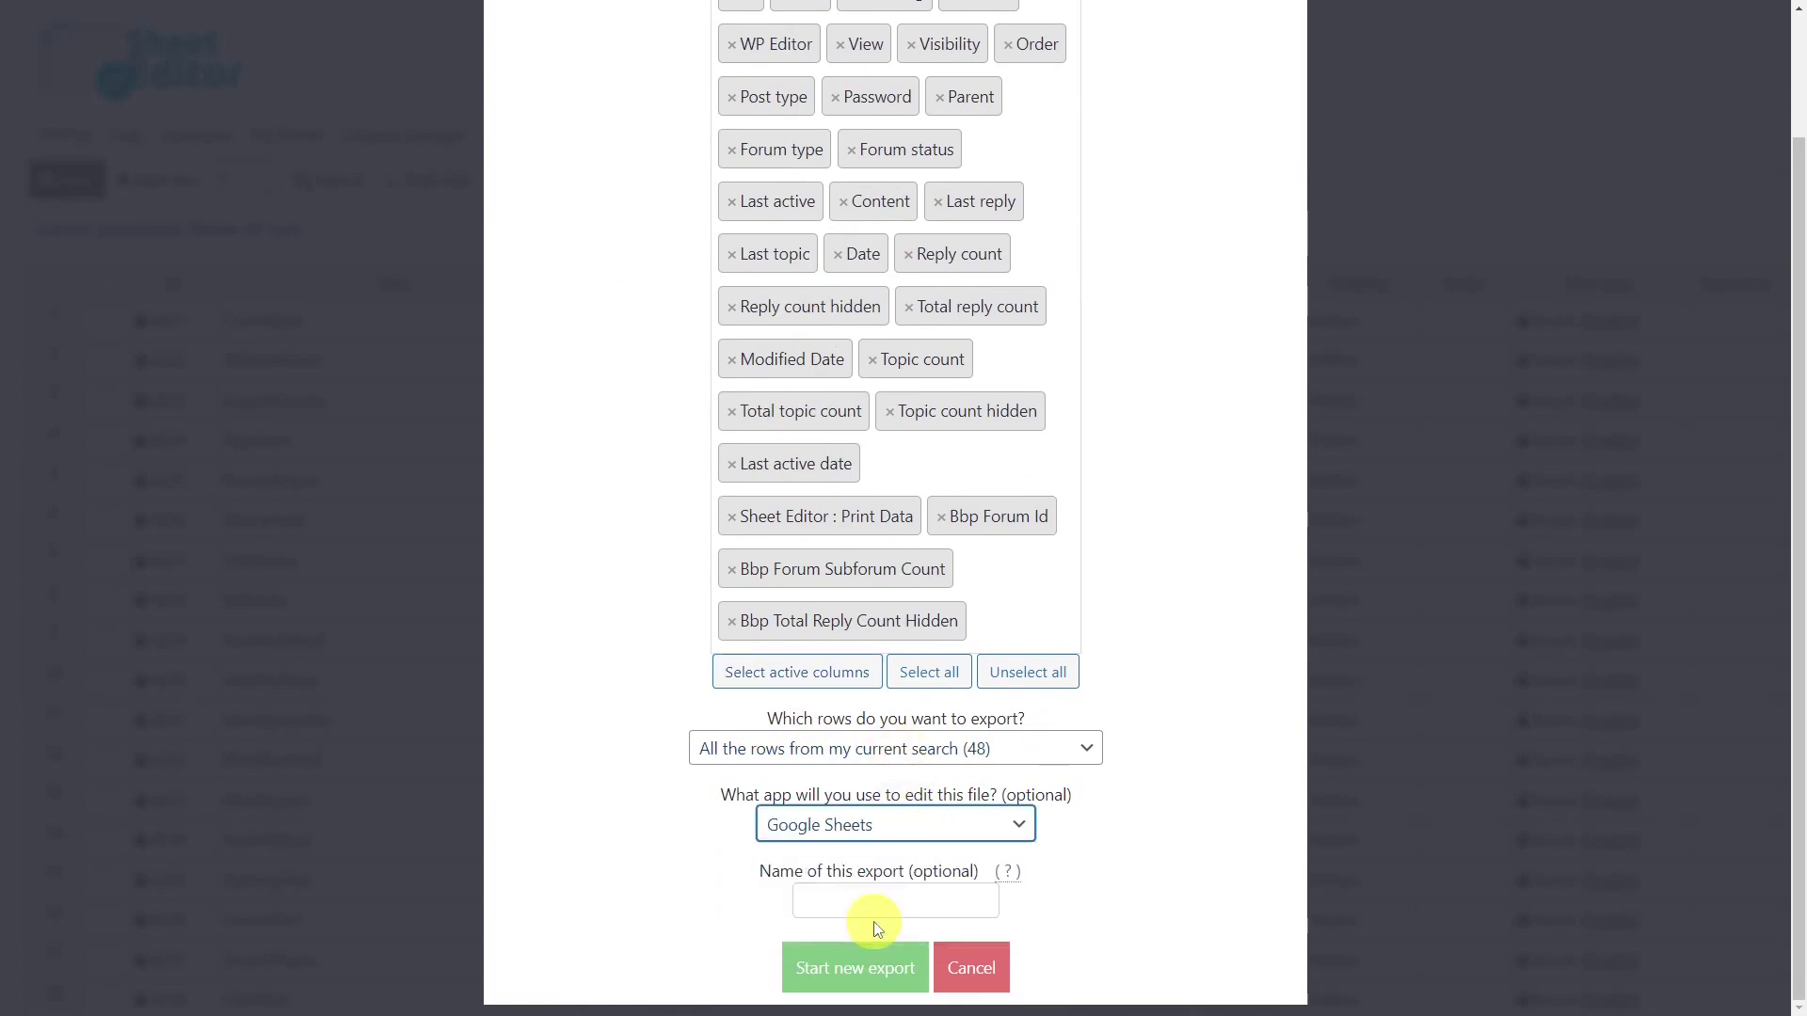
left_click(864, 977)
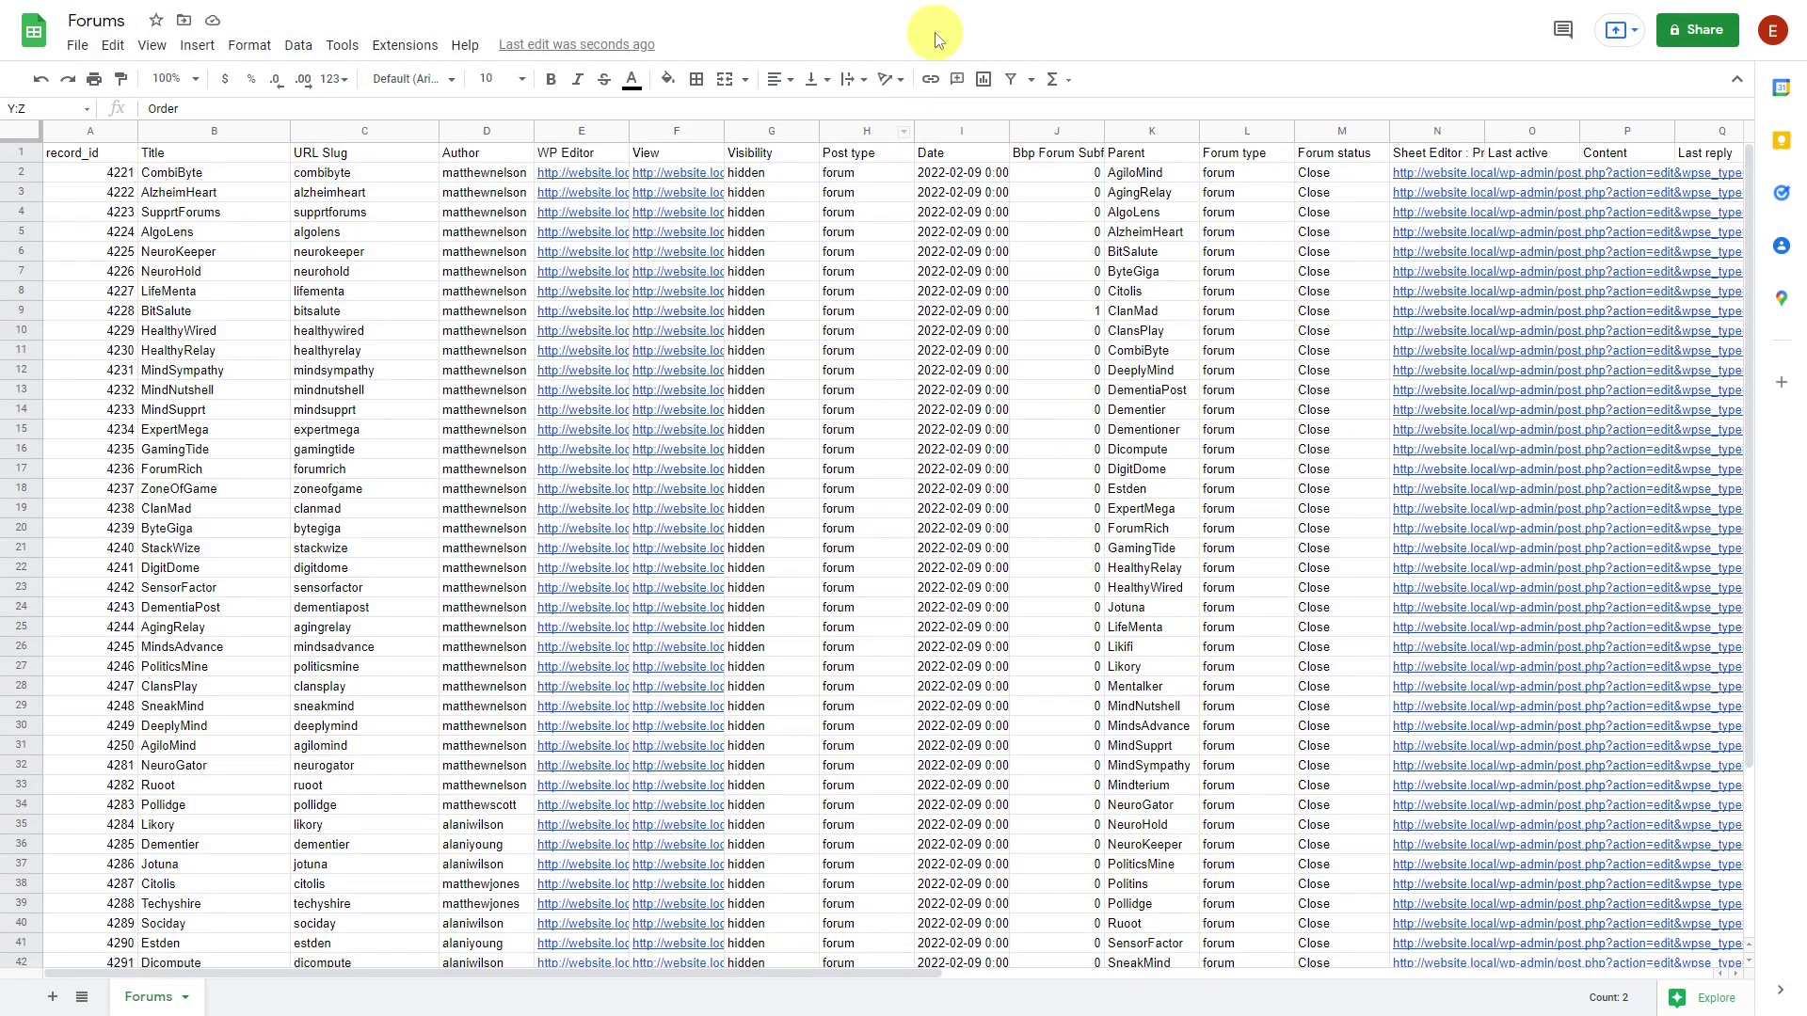
Enter 'public' in G2 for visibility and 'open' in M2 for status
left_click(793, 175)
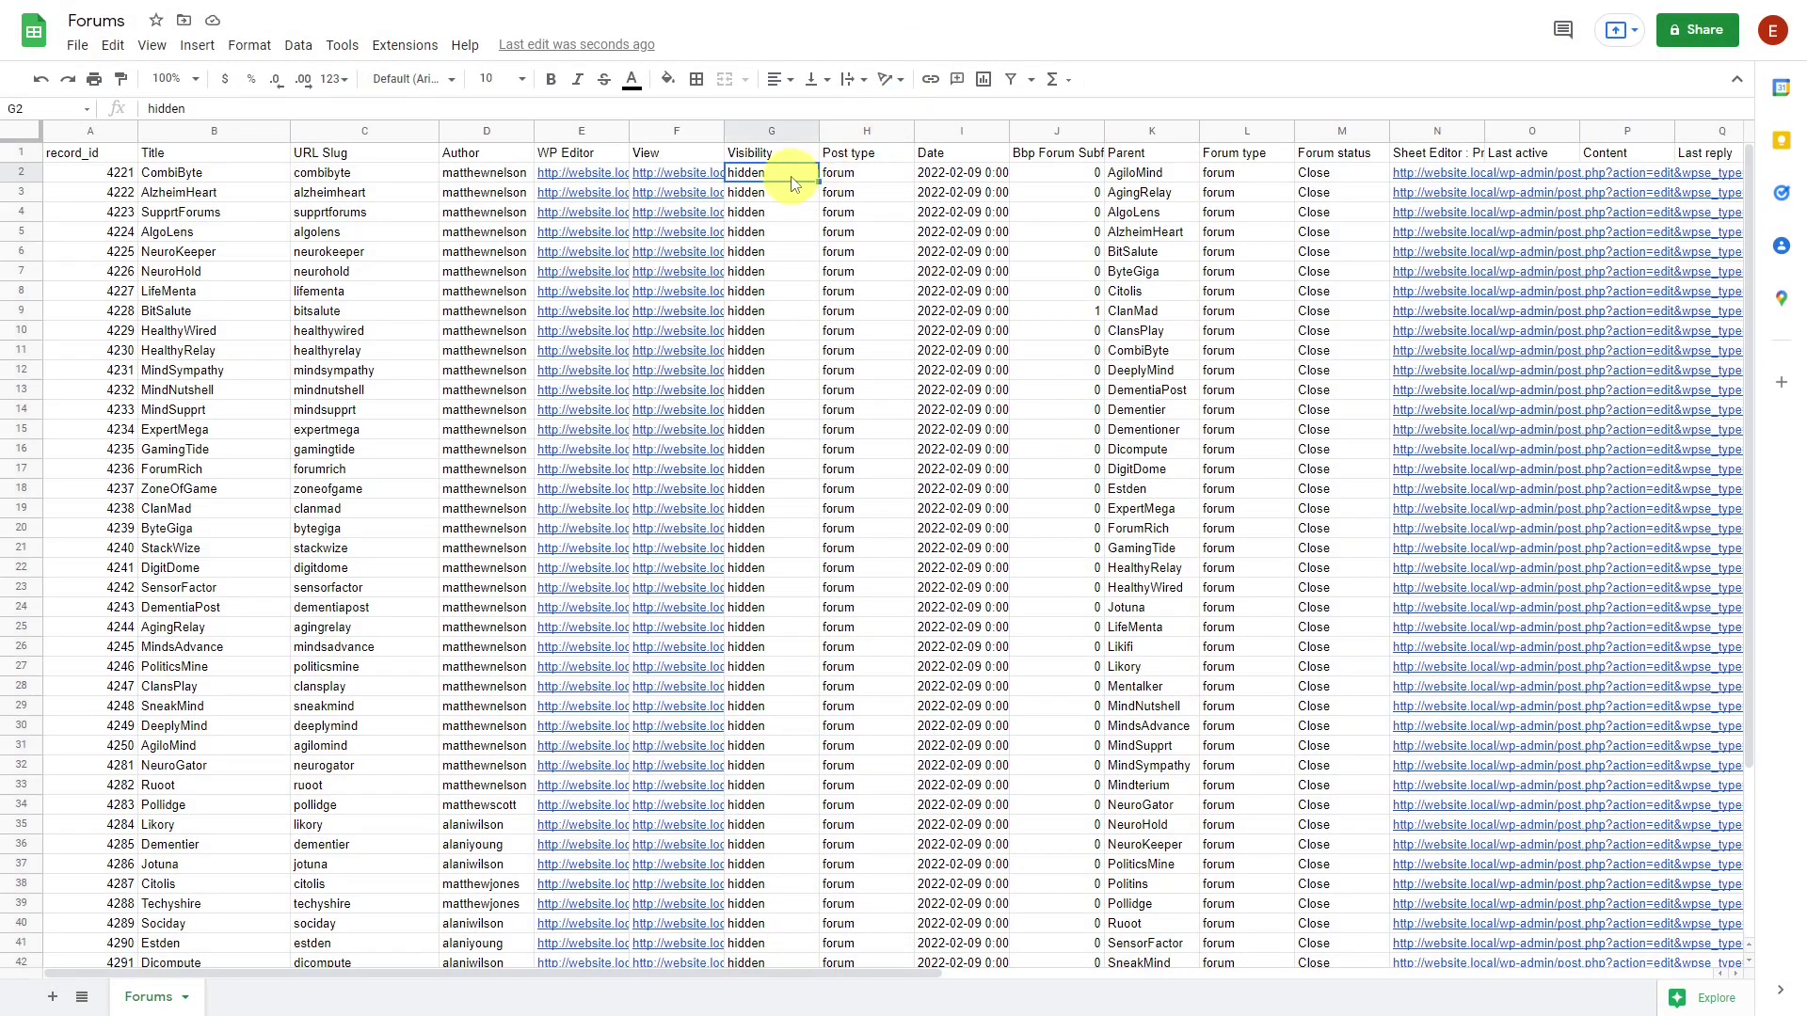
type("public")
left_click(1311, 177)
type("open")
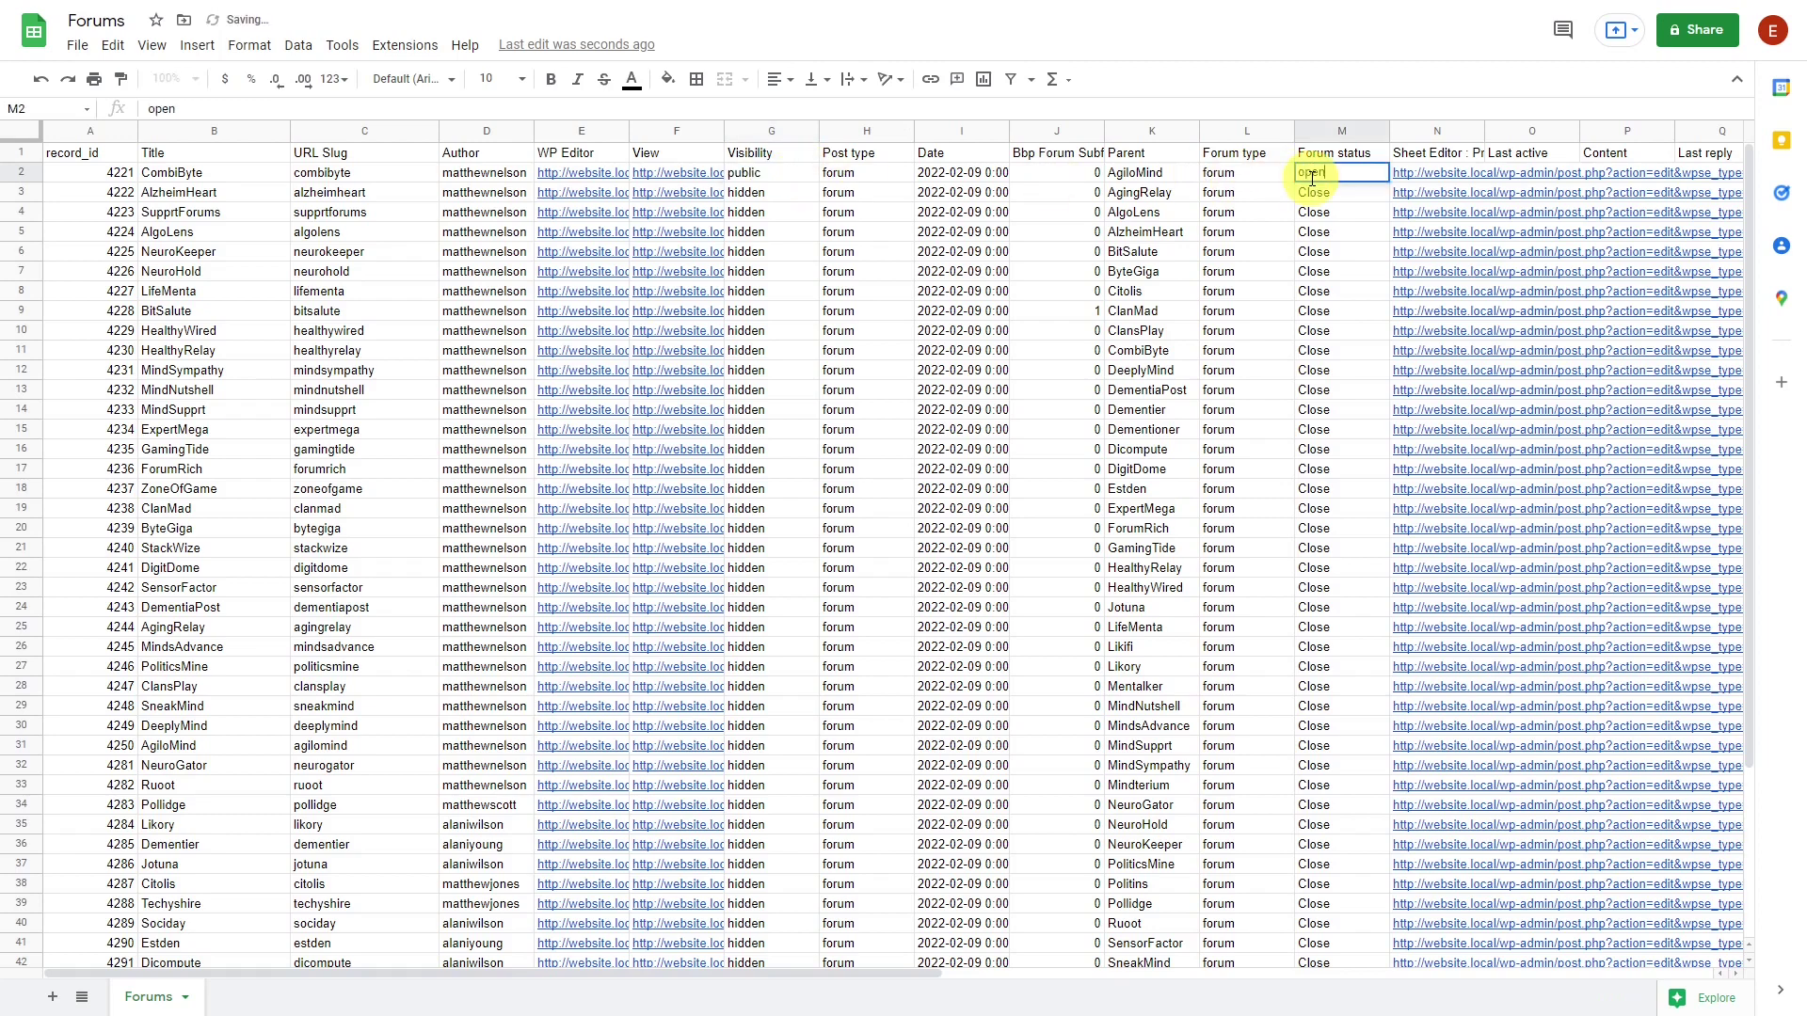
left_click(1330, 195)
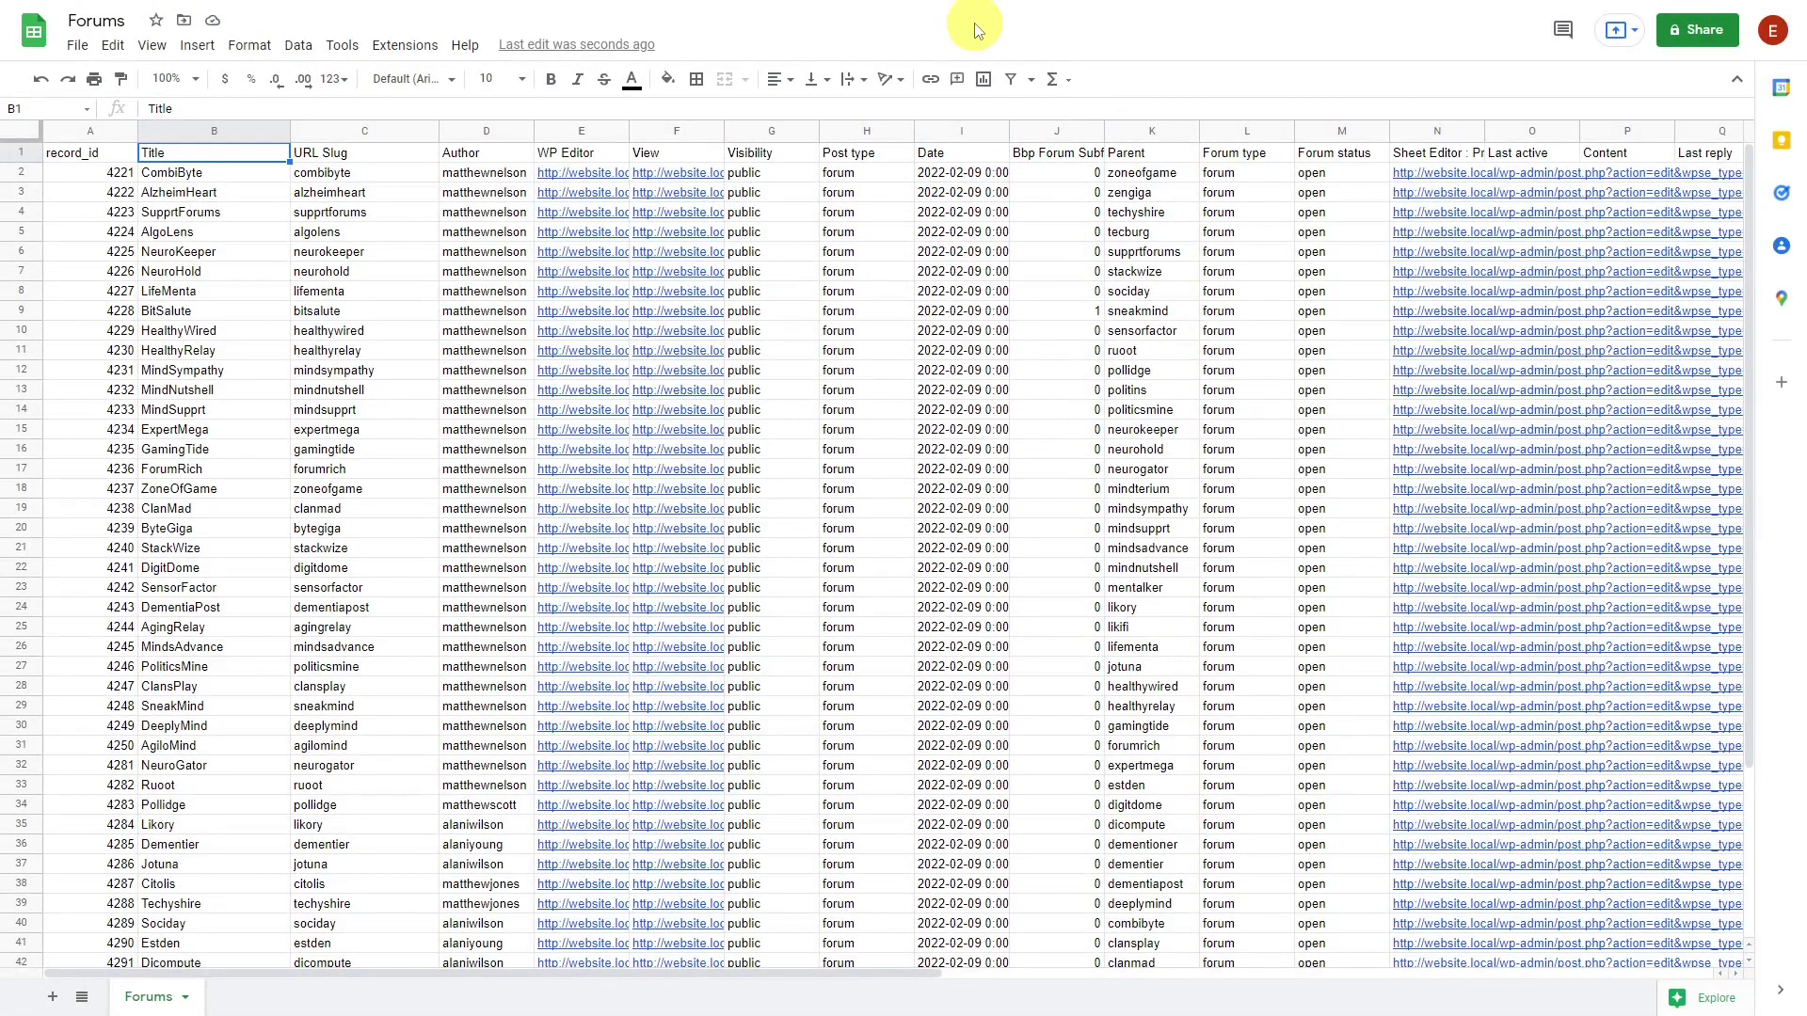
Download the sheet as a Comma Separated Values (.csv) file
left_click(77, 45)
mouse_move(172, 275)
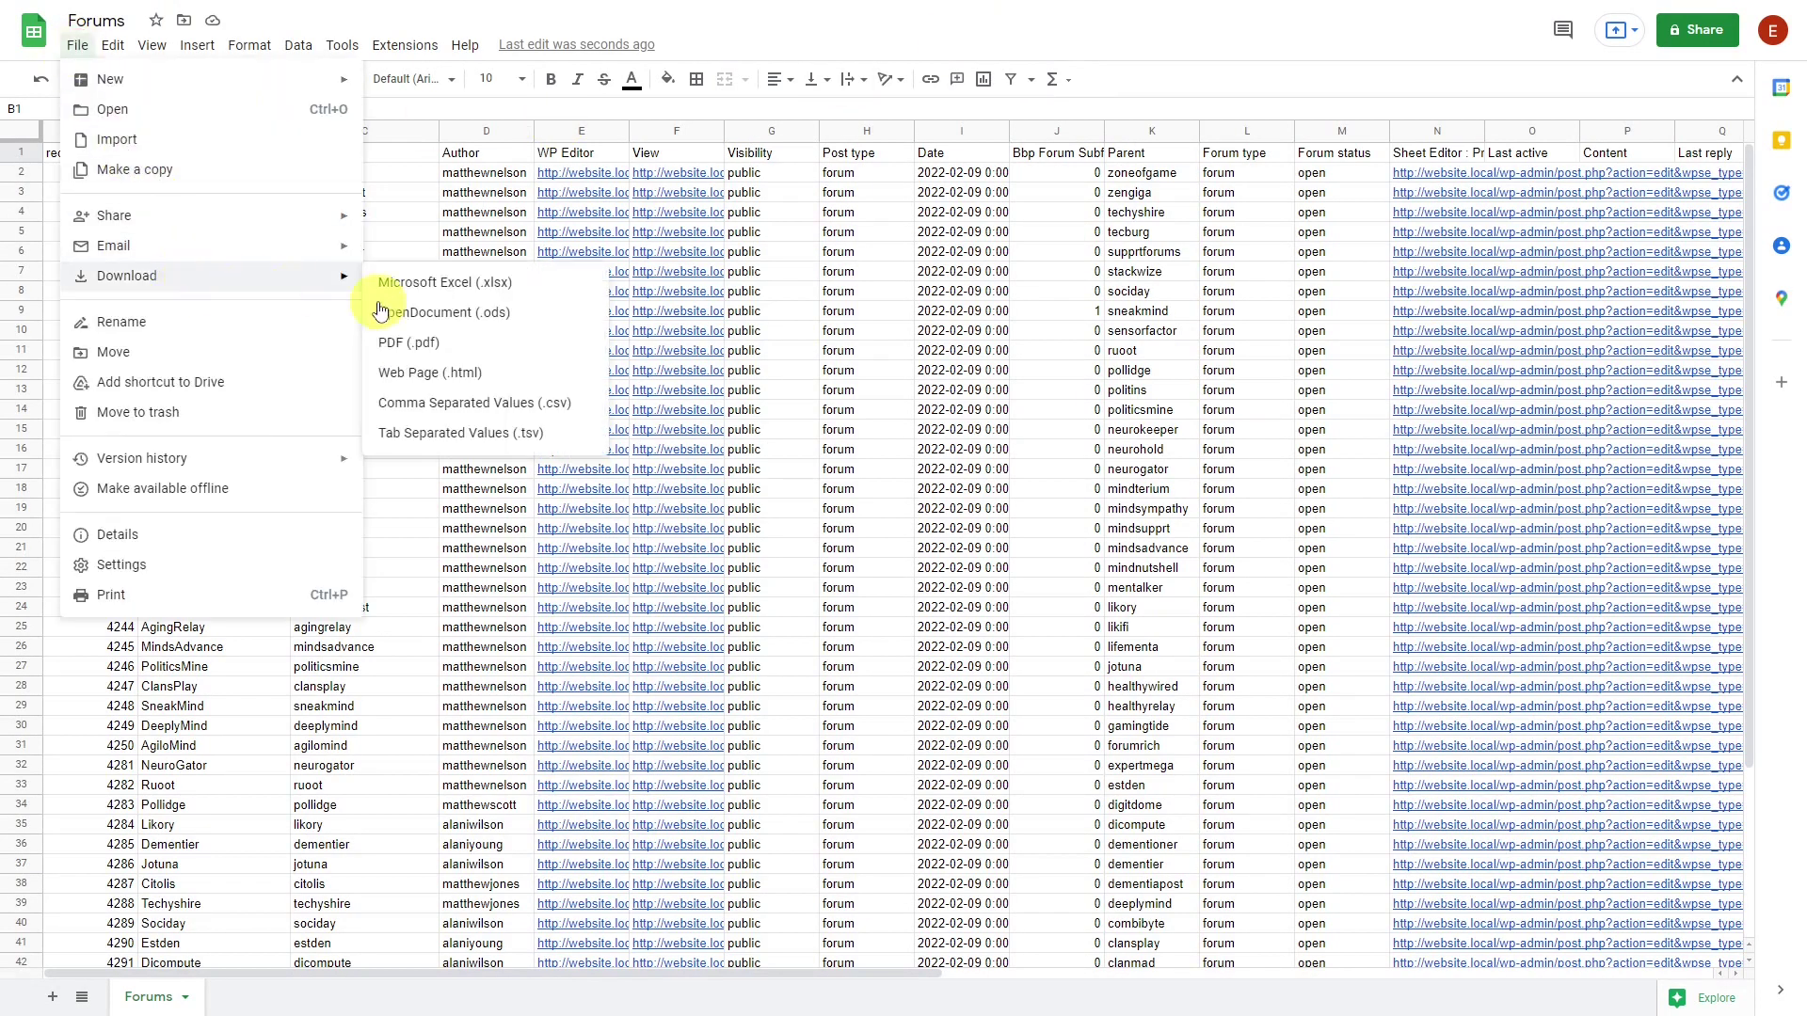
left_click(428, 404)
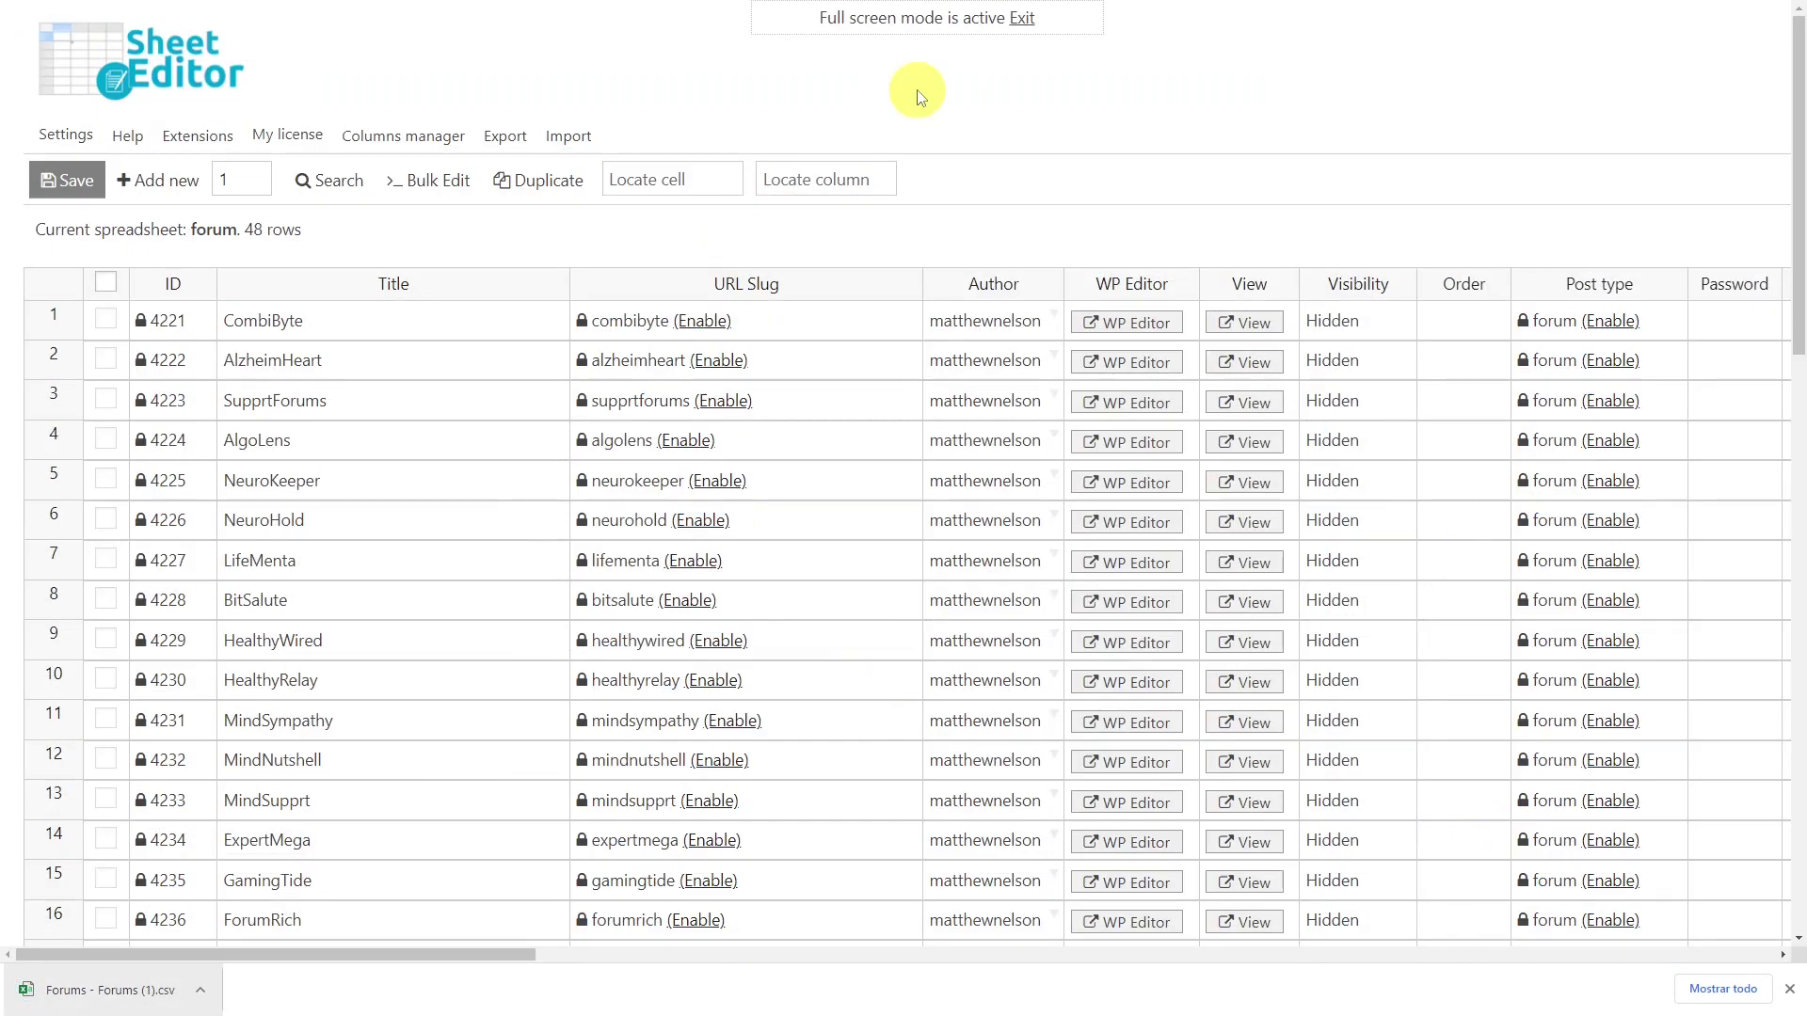
Load the 'Forums - Forums (1).csv' file from this computer into the importer
left_click(566, 139)
left_click(945, 446)
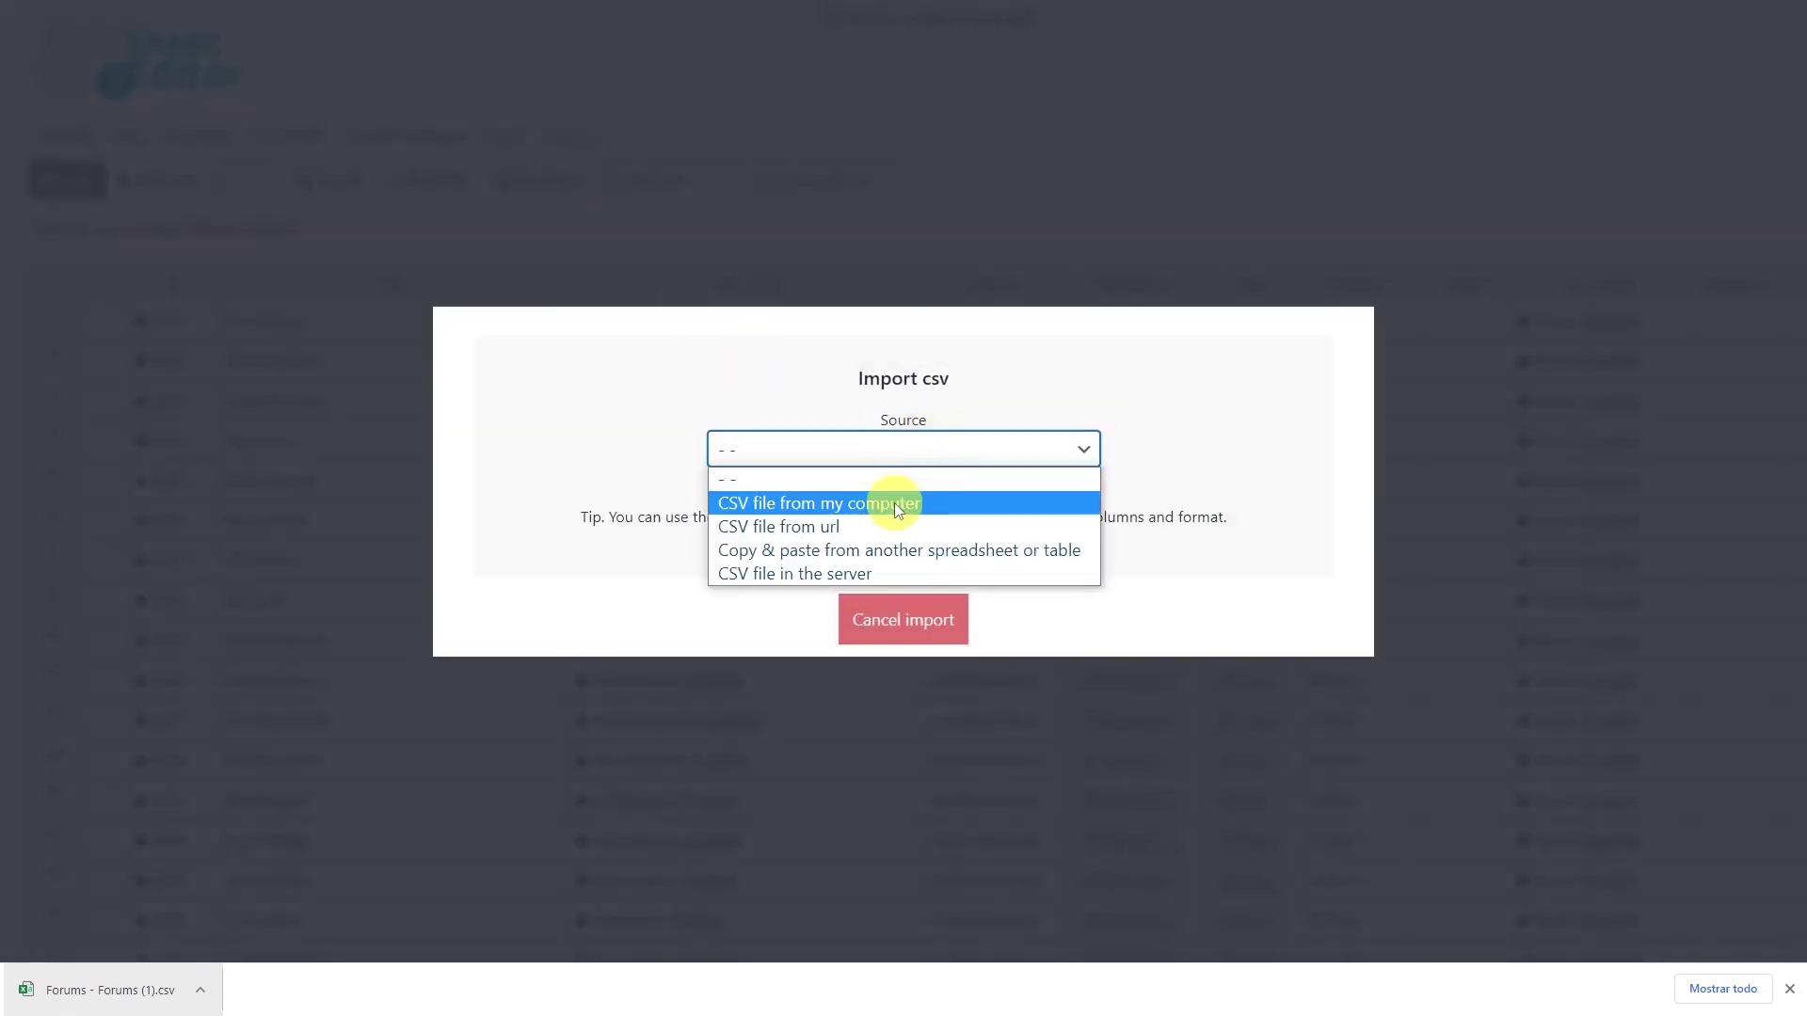
left_click(895, 508)
left_click_drag(129, 990, 915, 449)
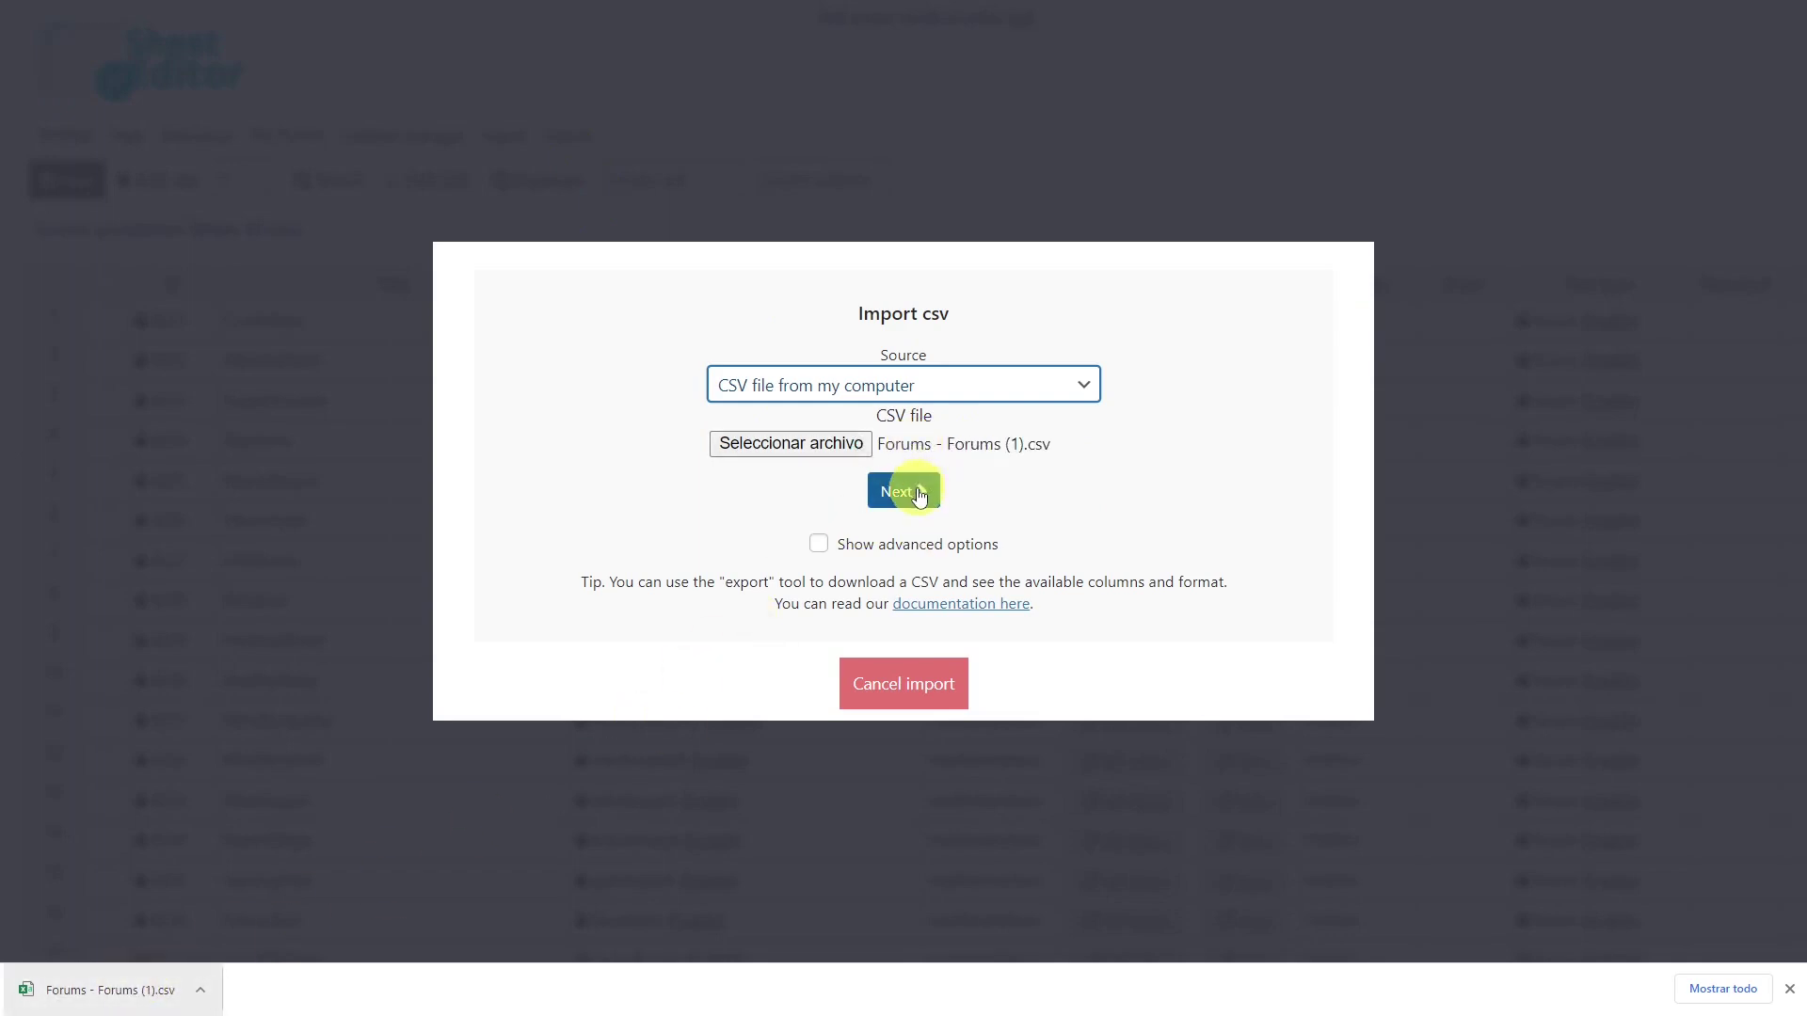
Select all columns for import and bring up the update-or-create item choices
left_click(917, 492)
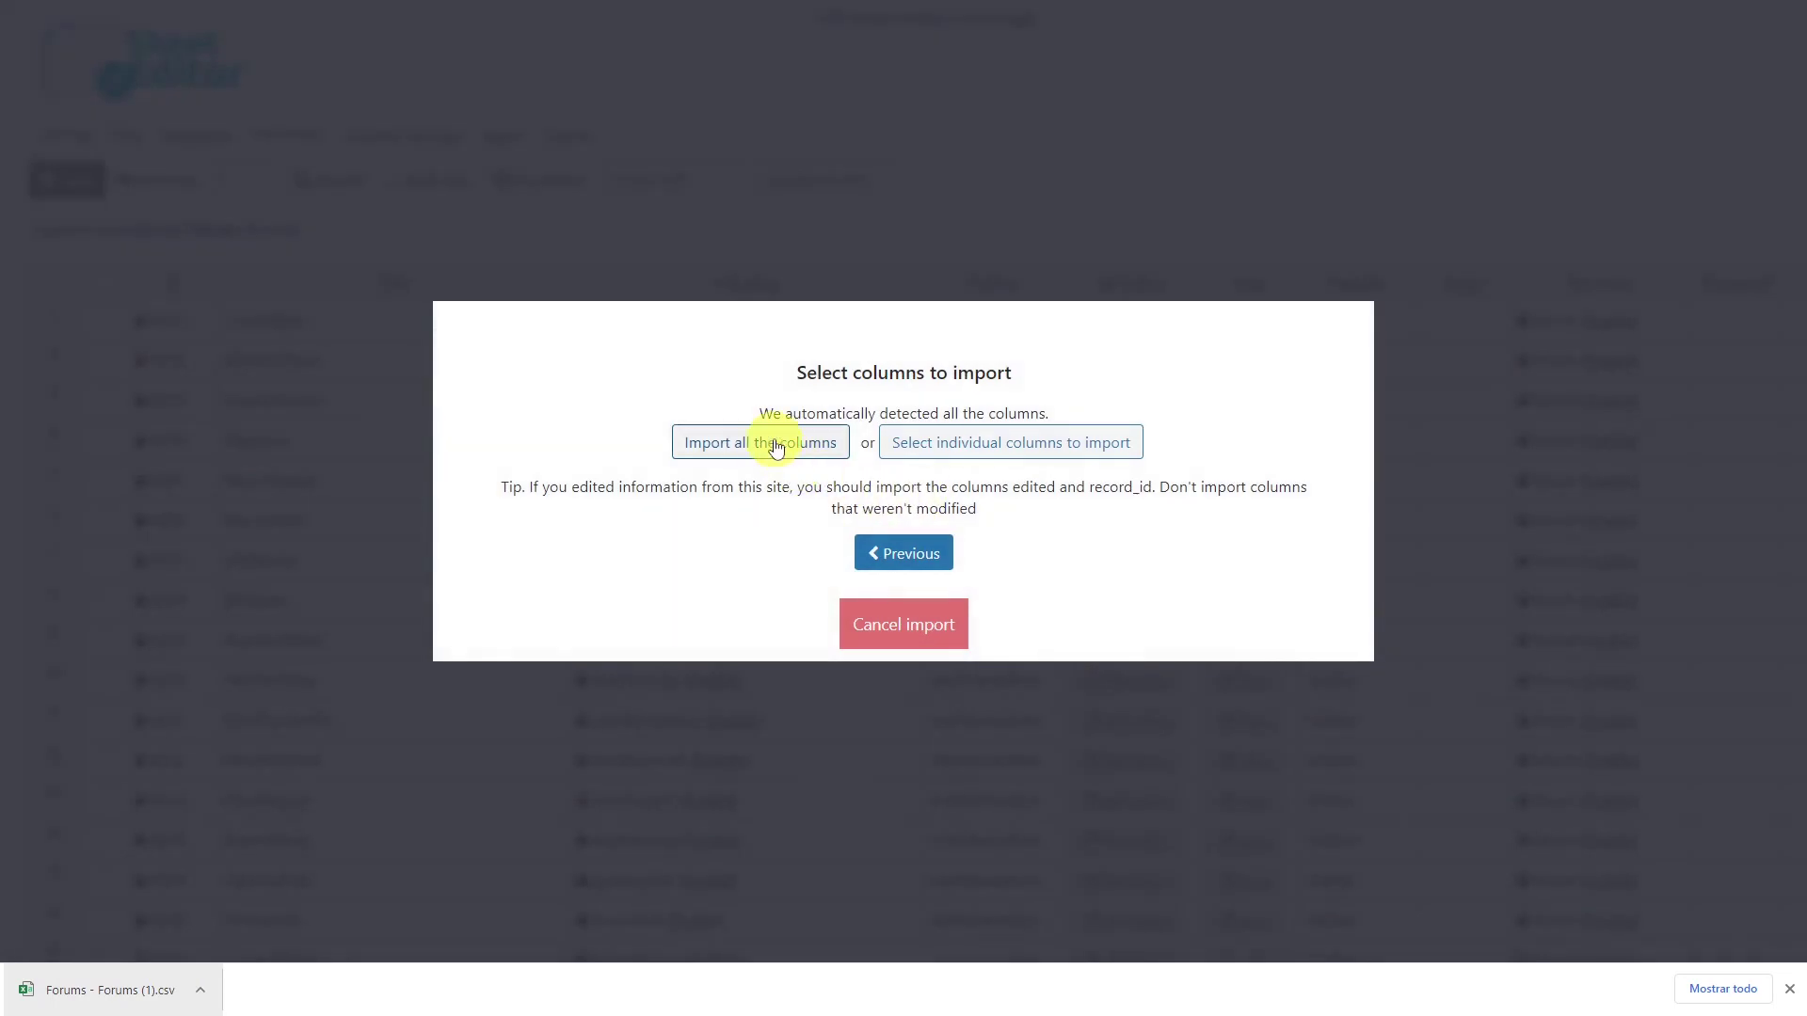
left_click(776, 447)
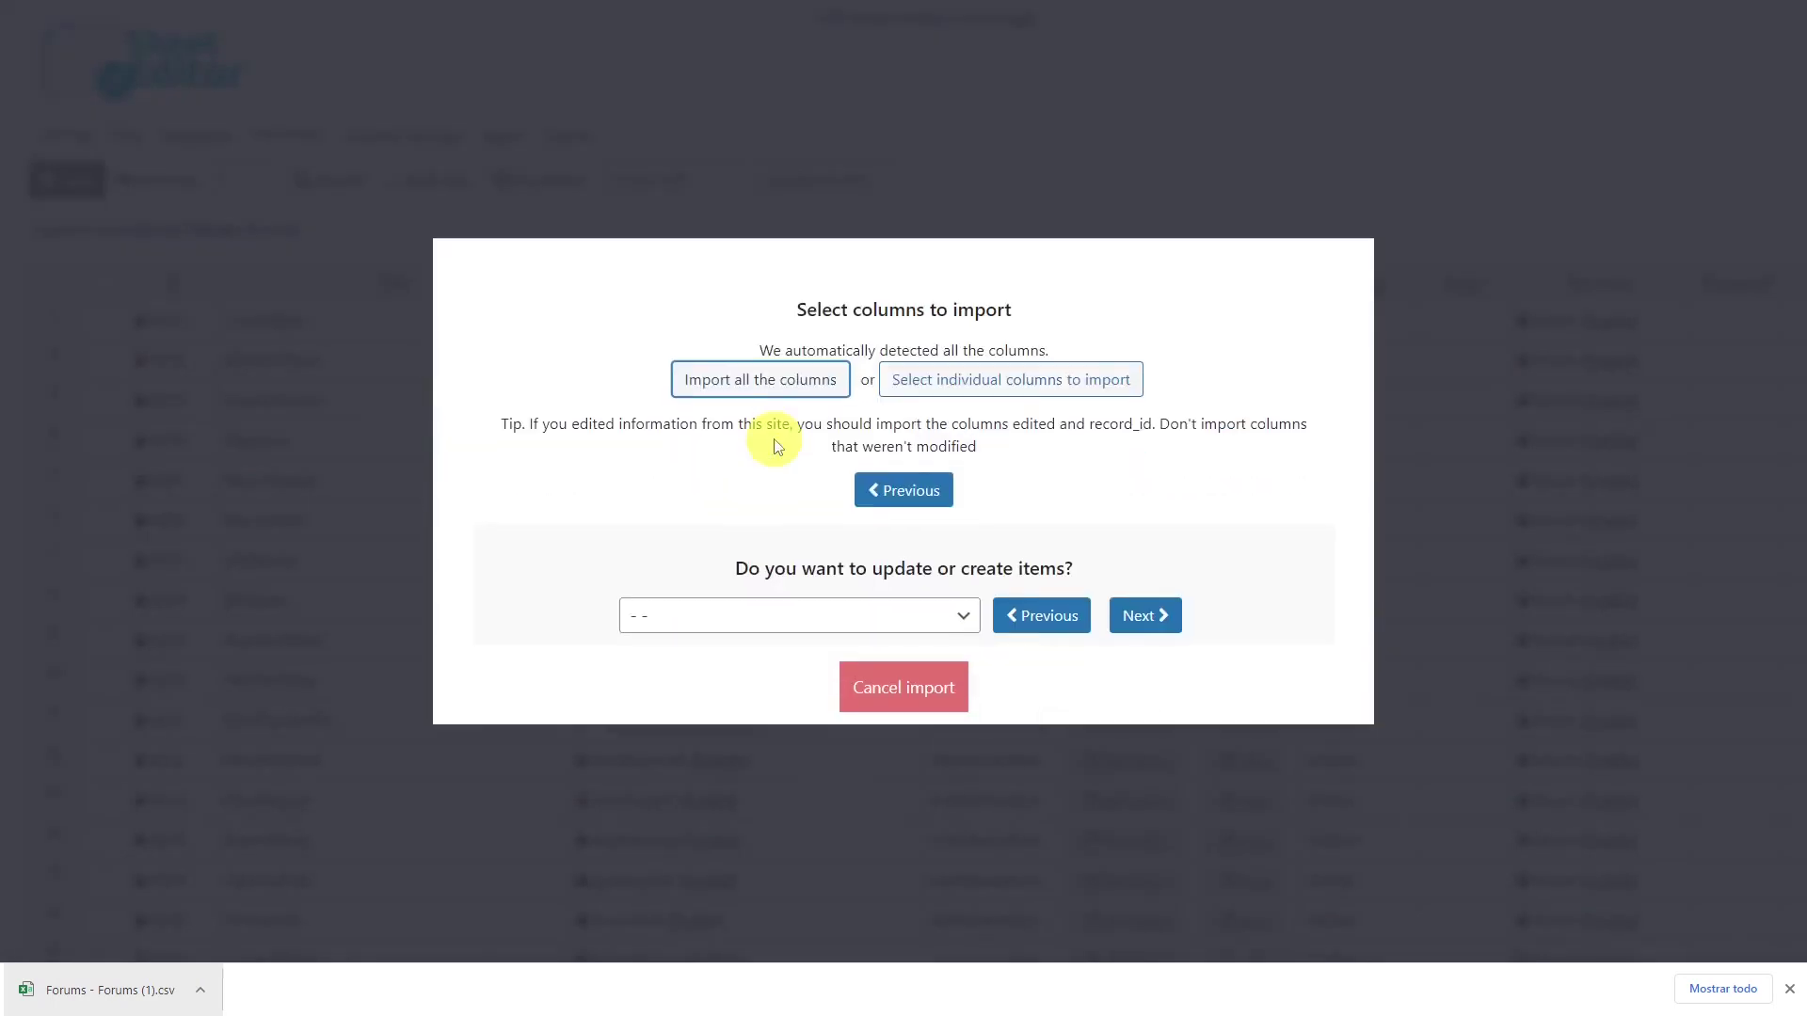
left_click(951, 497)
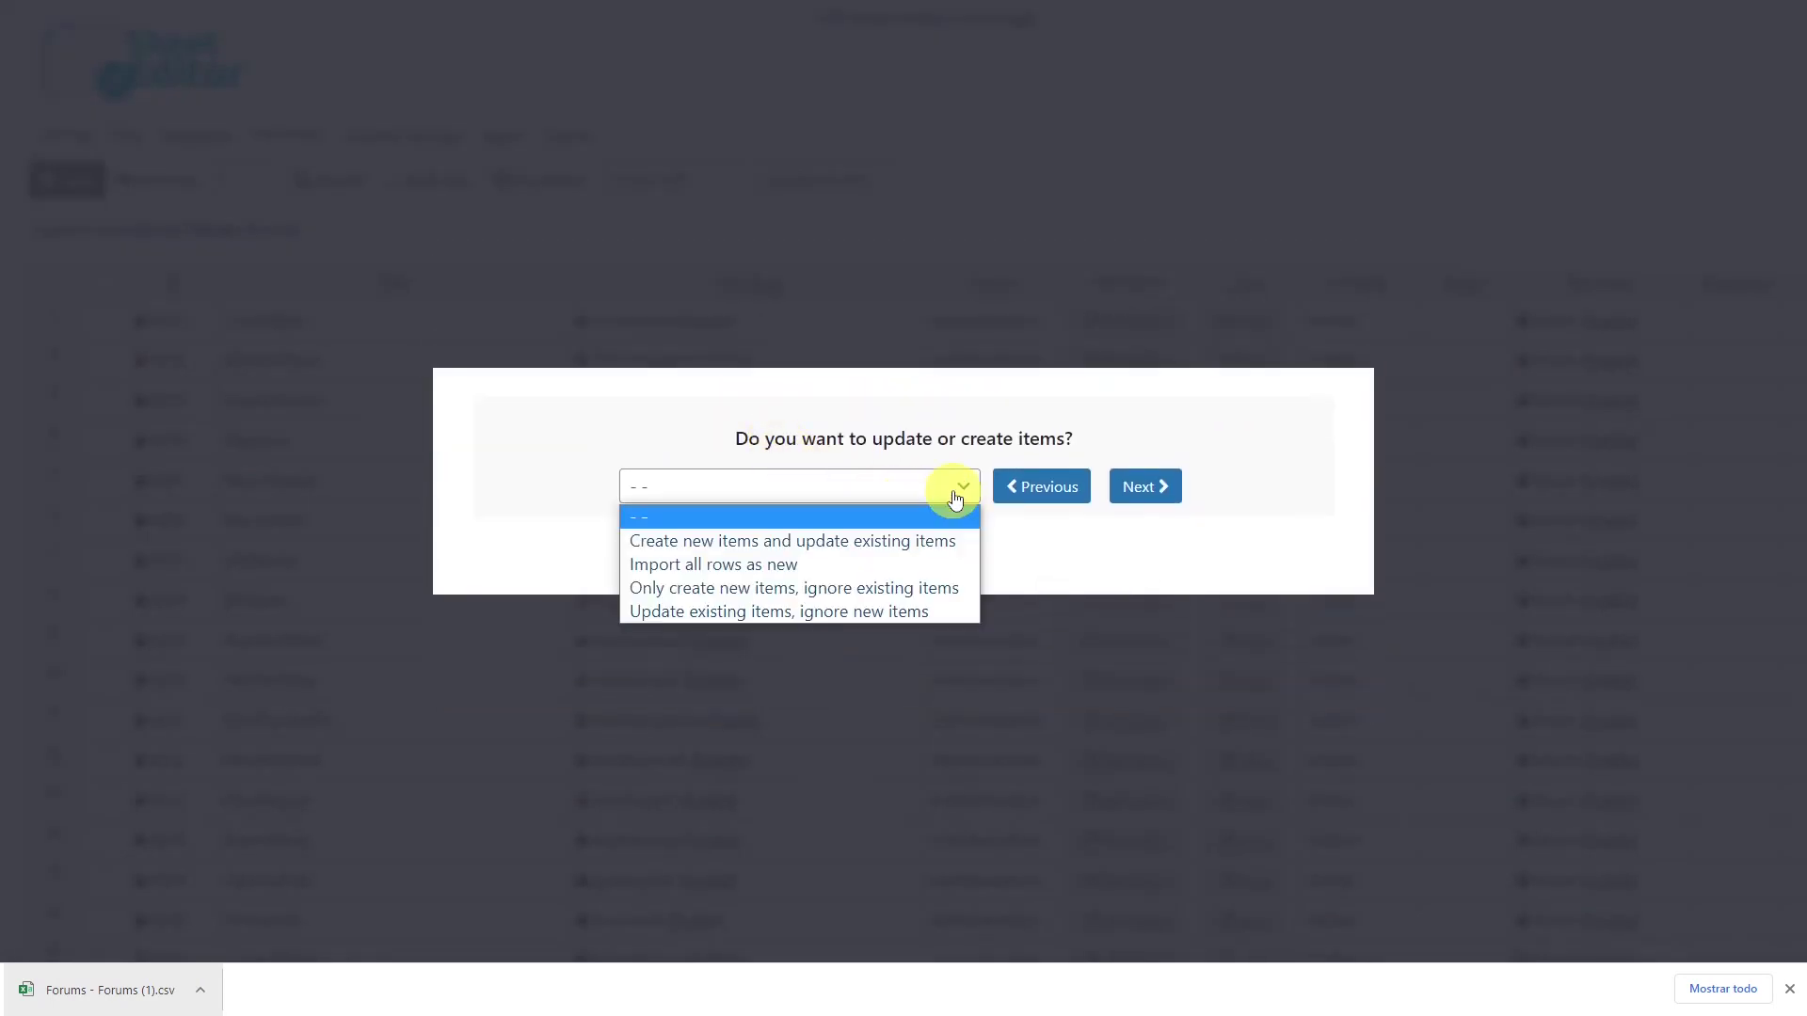
Update existing forums only, matching CSV record_id to WordPress ID, and run the import
left_click(843, 612)
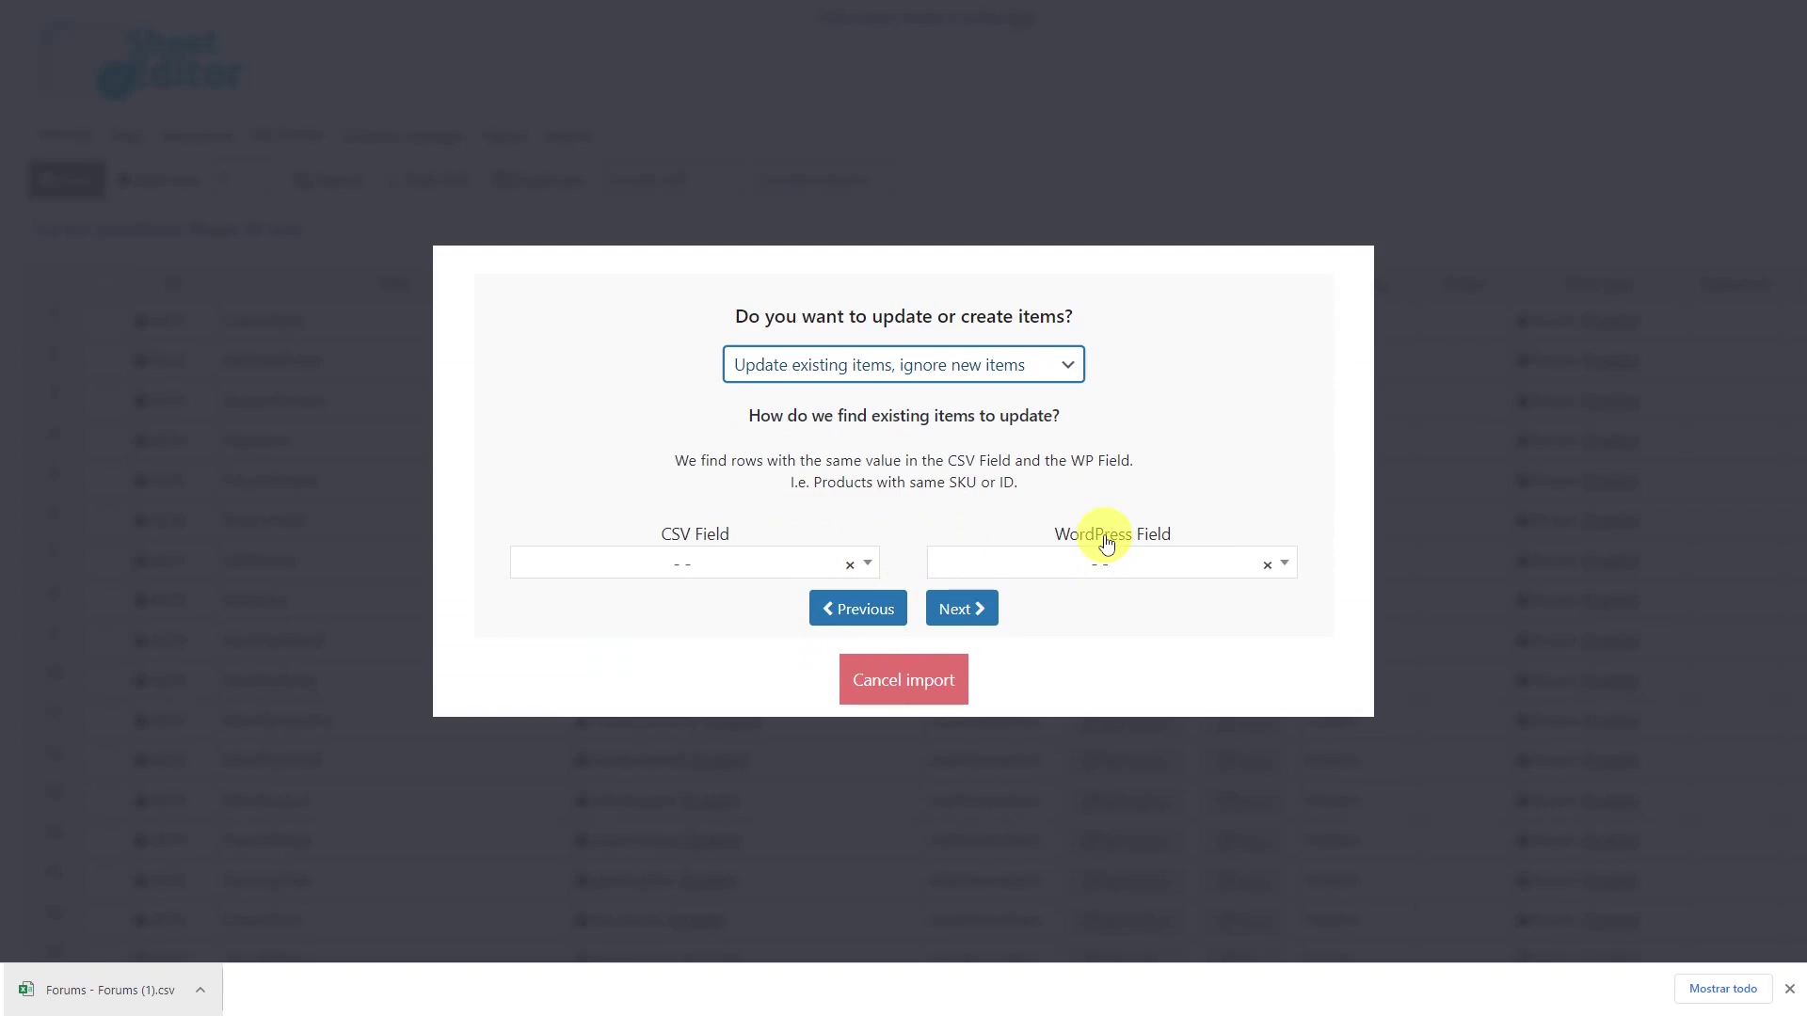
left_click(864, 569)
left_click(694, 676)
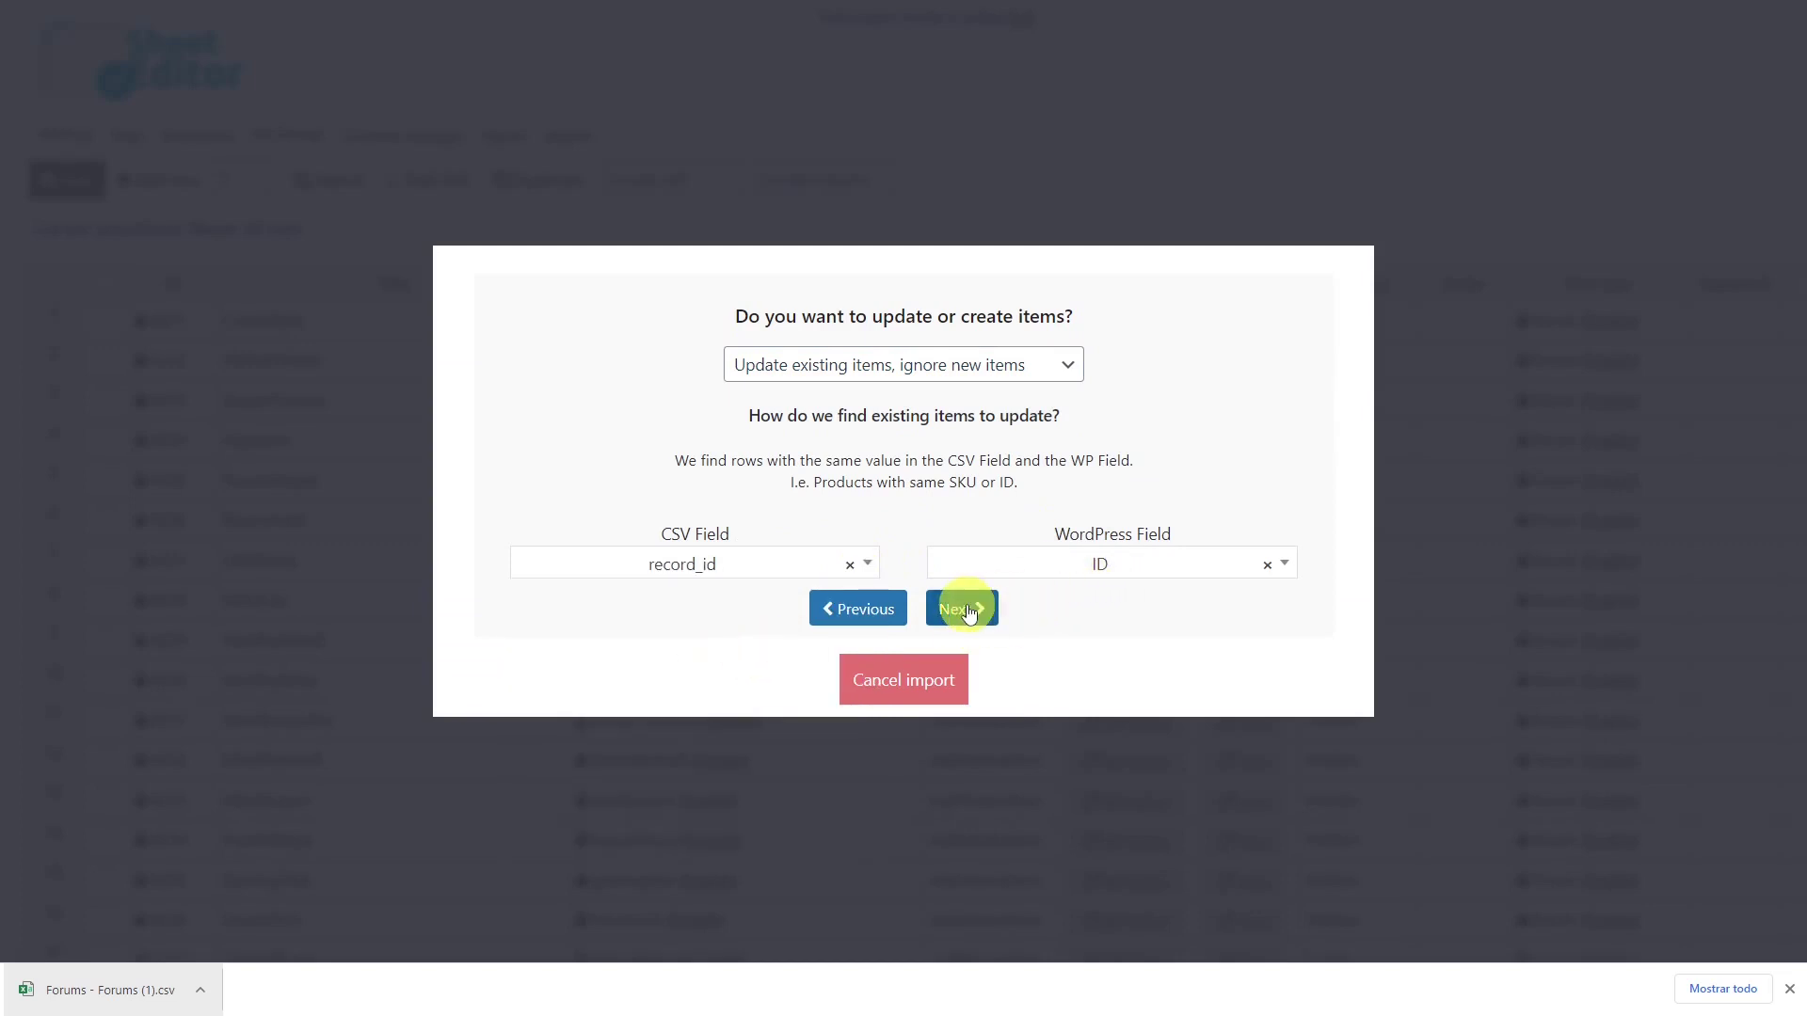
left_click(968, 609)
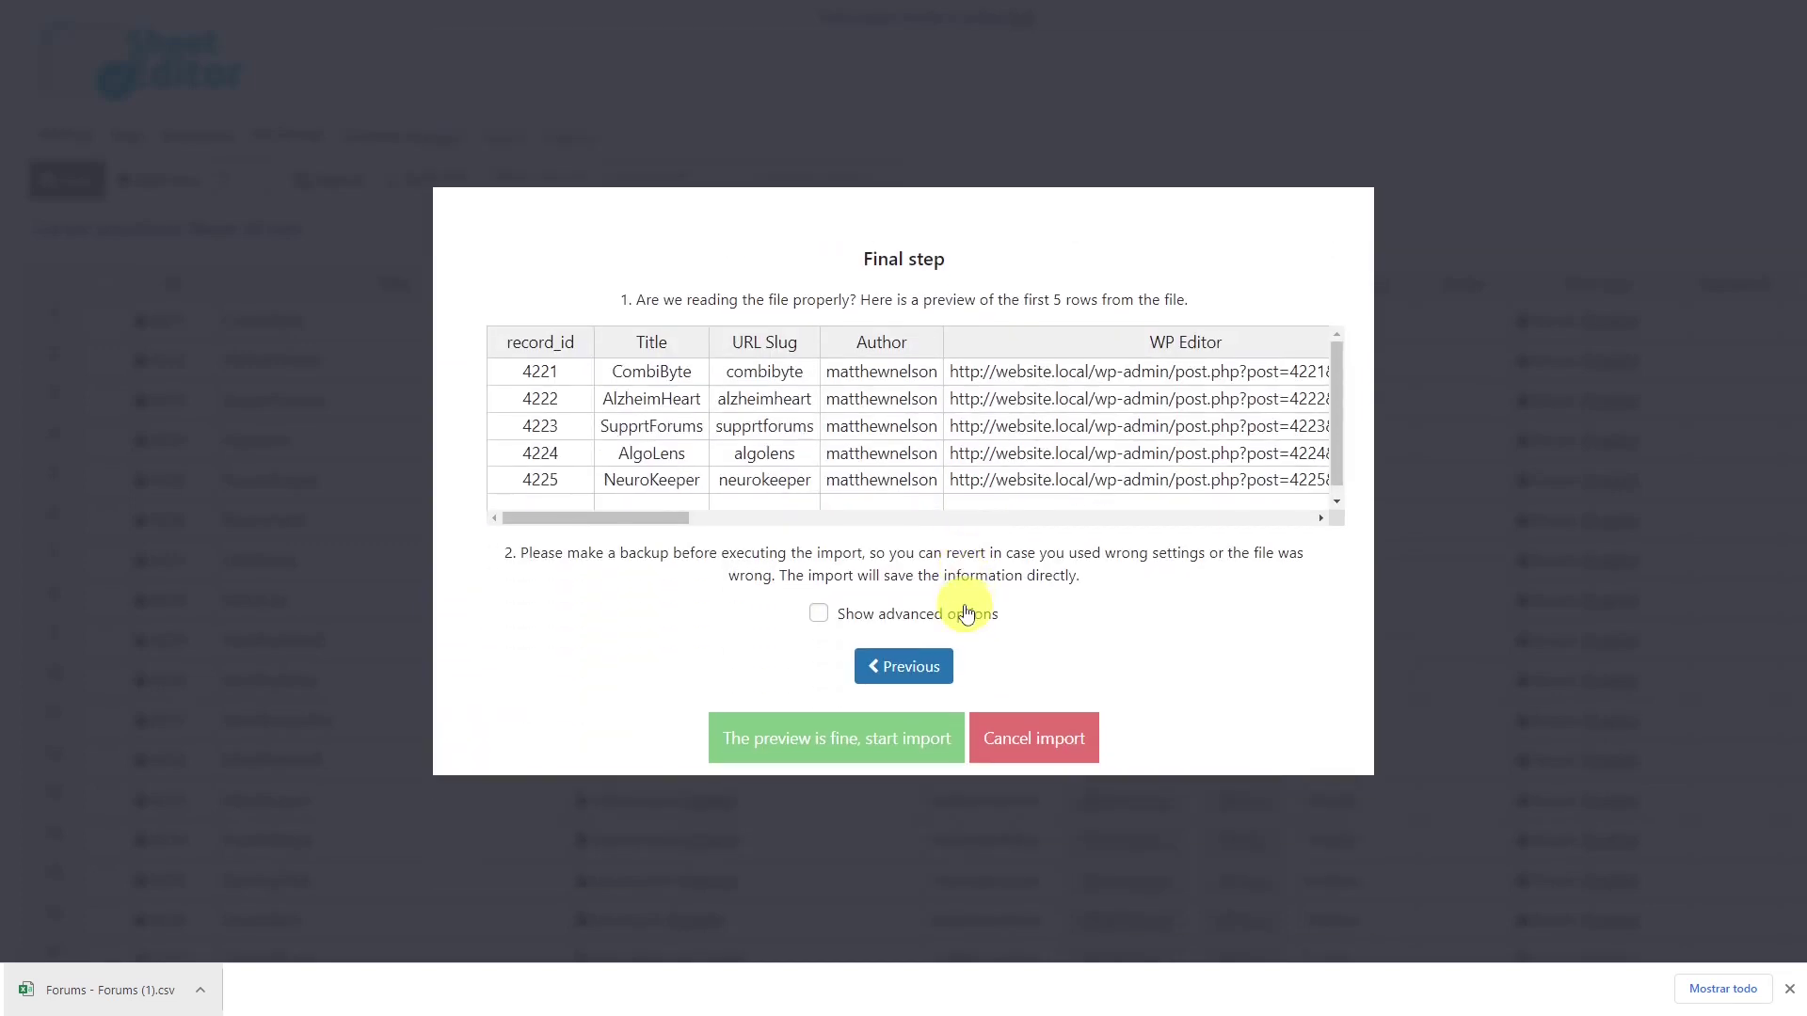
left_click(851, 739)
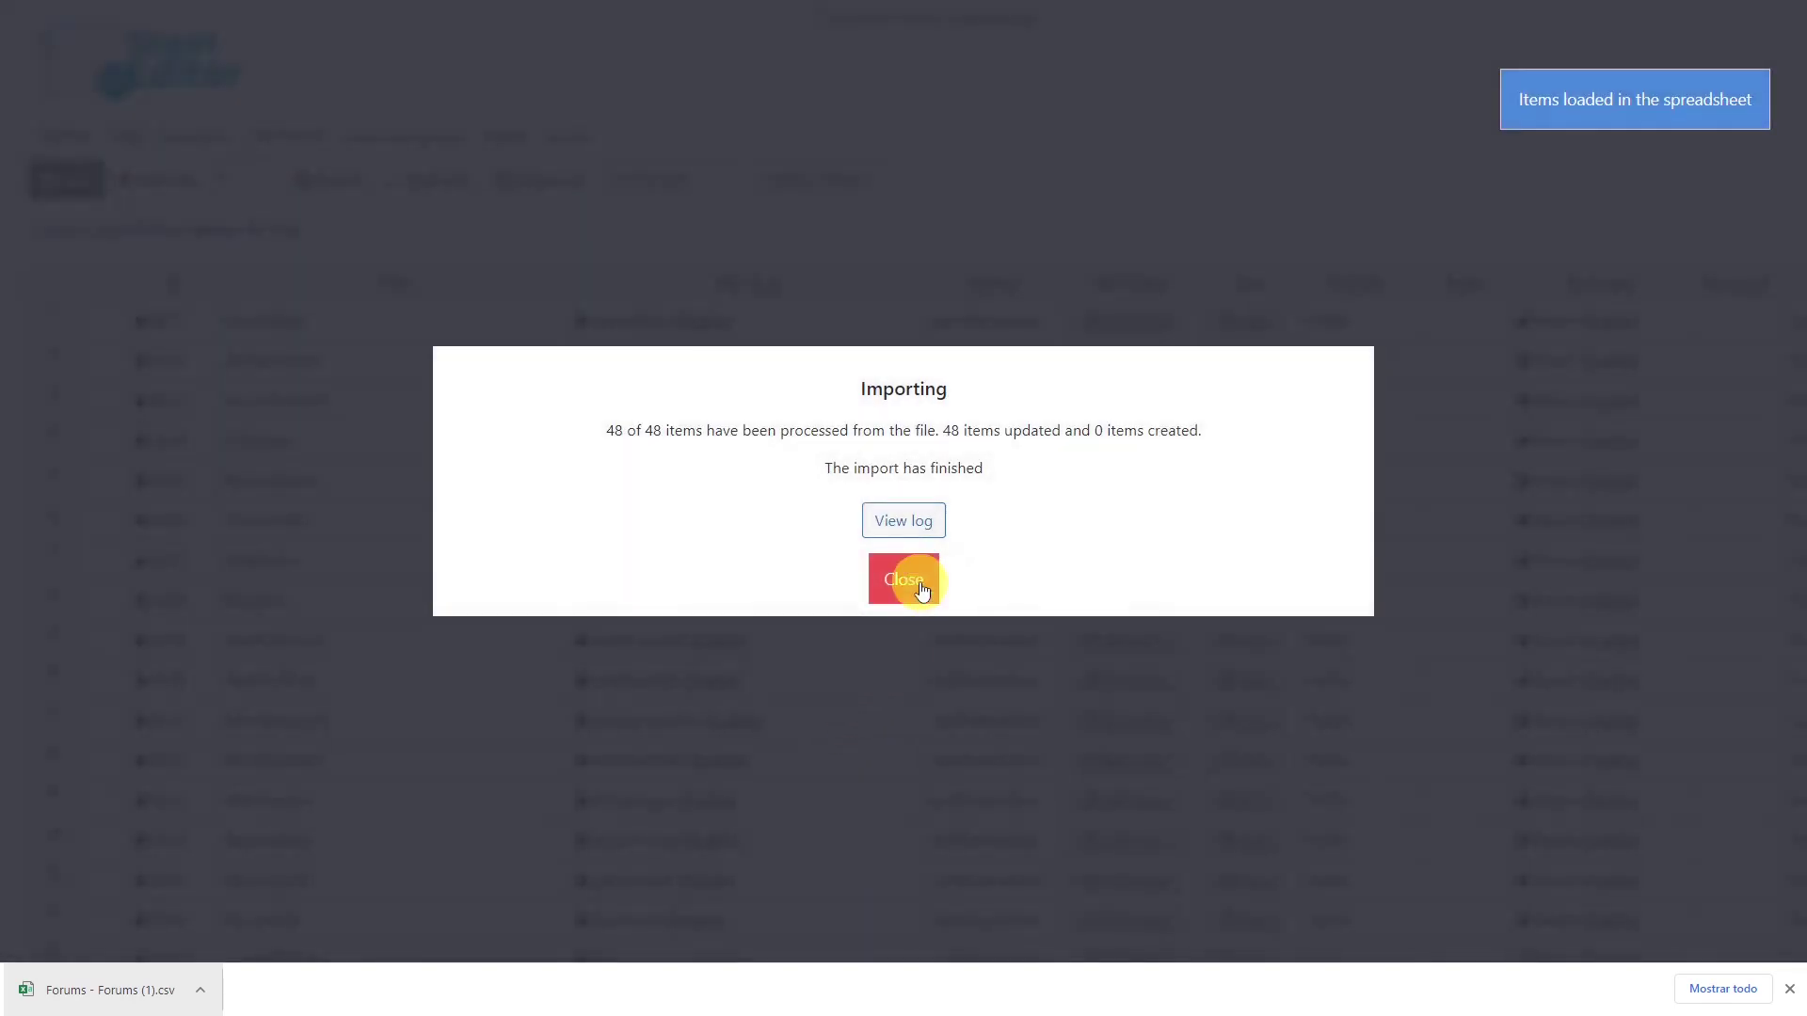
Close the import summary to see the 48 forums listed as Public
left_click(903, 579)
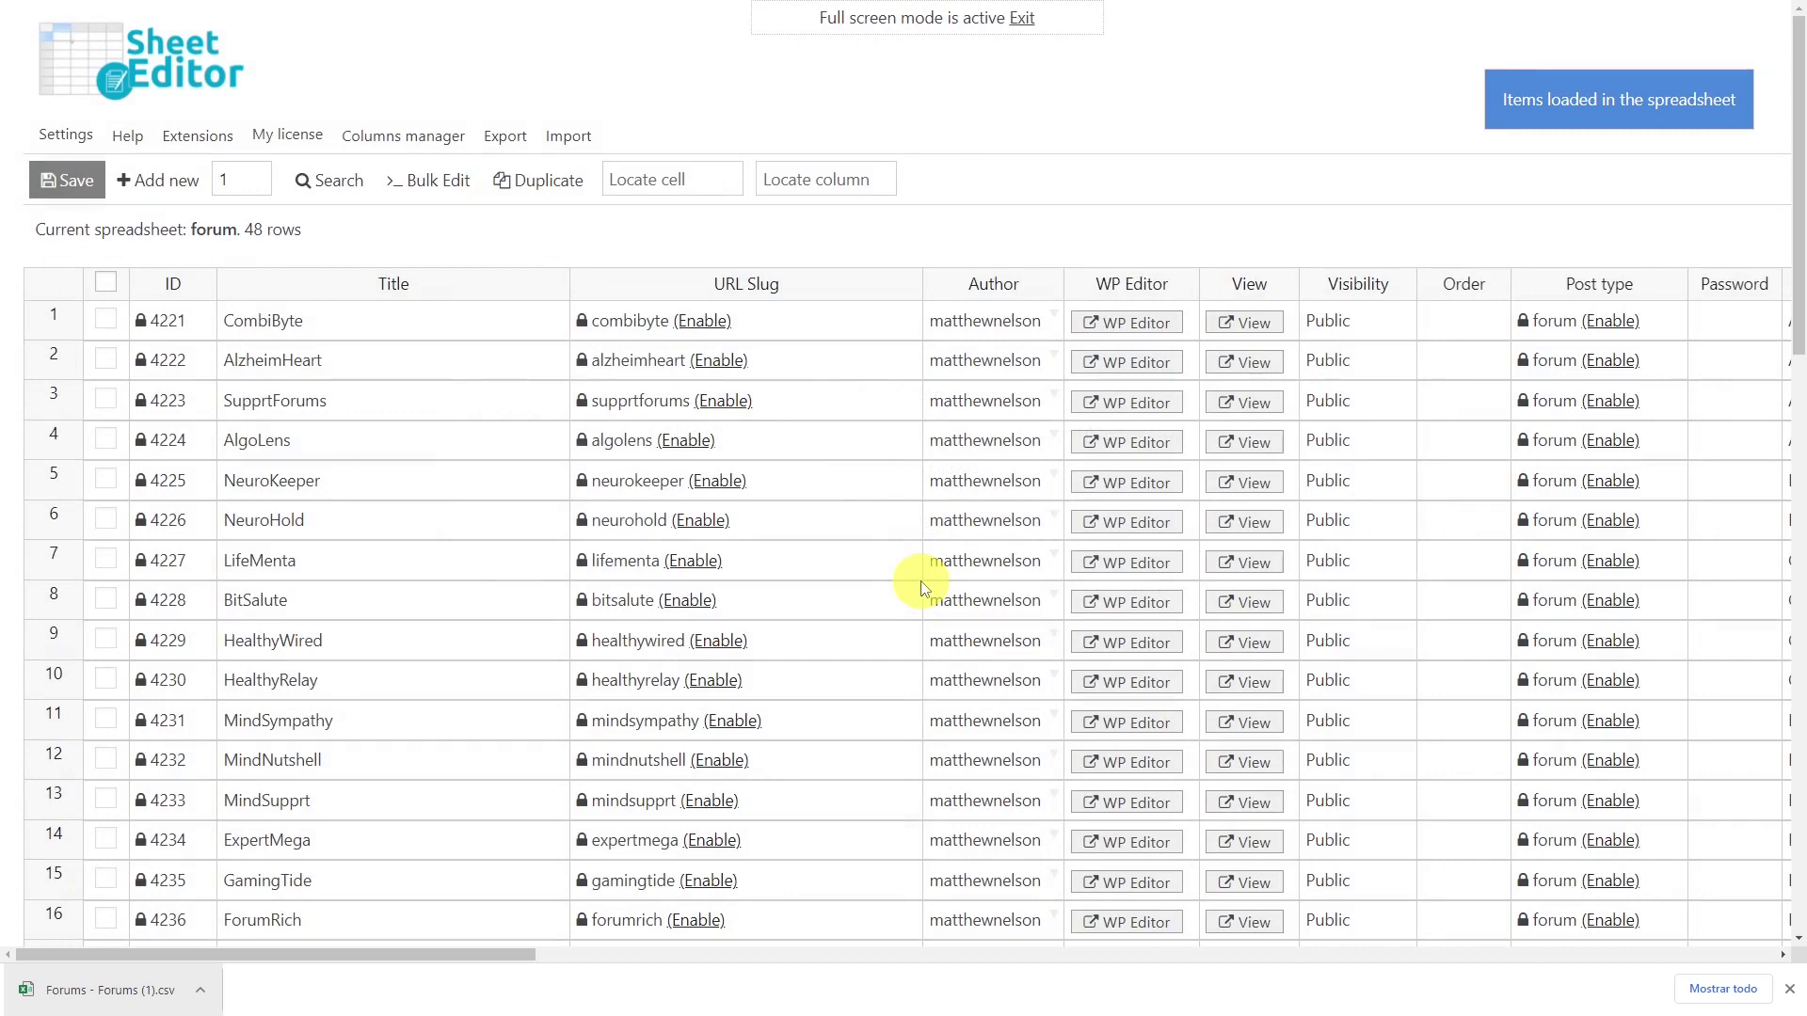